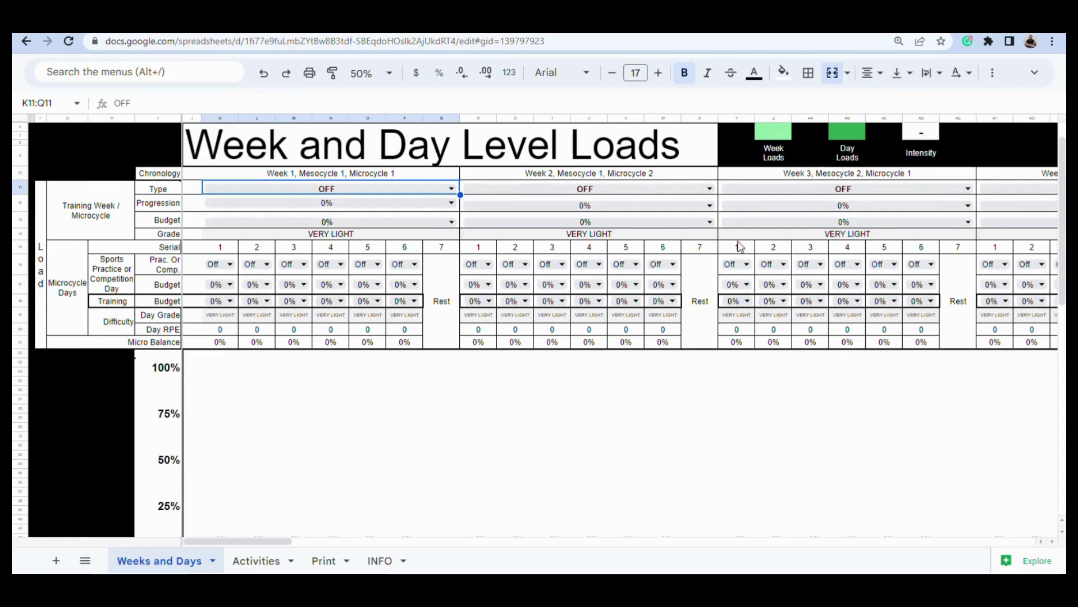
- Set the training week type of Week 1, Mesocycle 1, Microcycle 1 to ON
scroll(1063, 216, down, 1)
scroll(1064, 218, down, 1)
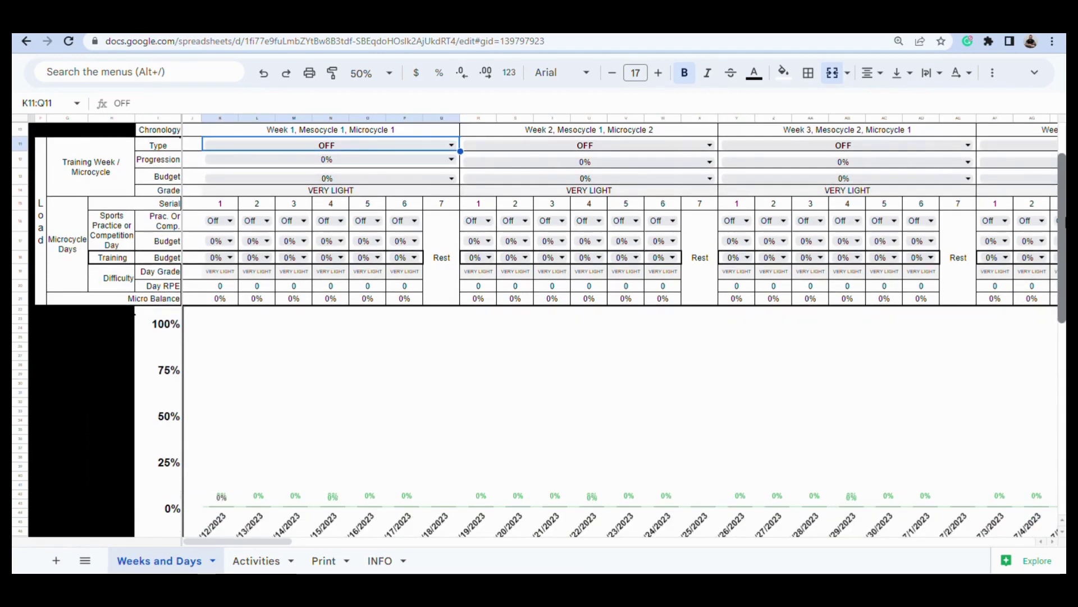
click(453, 146)
click(368, 194)
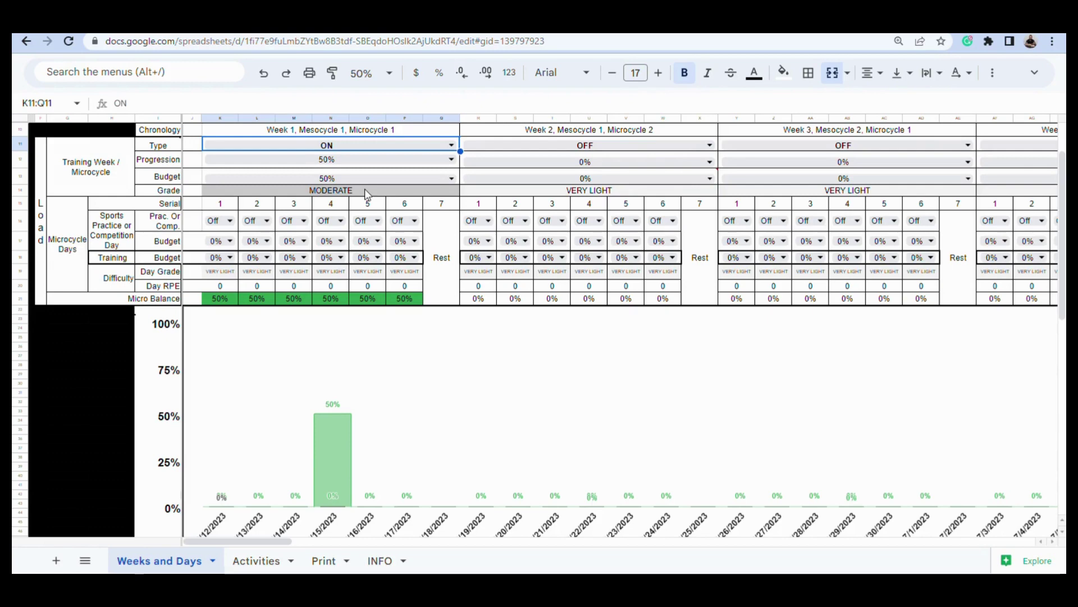
click(456, 161)
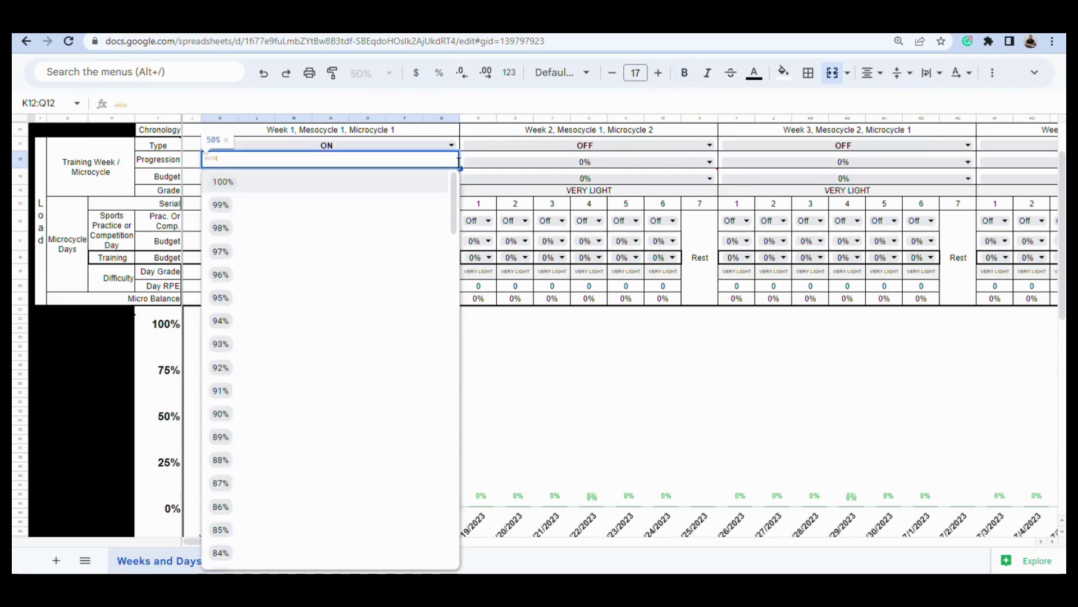
click(455, 162)
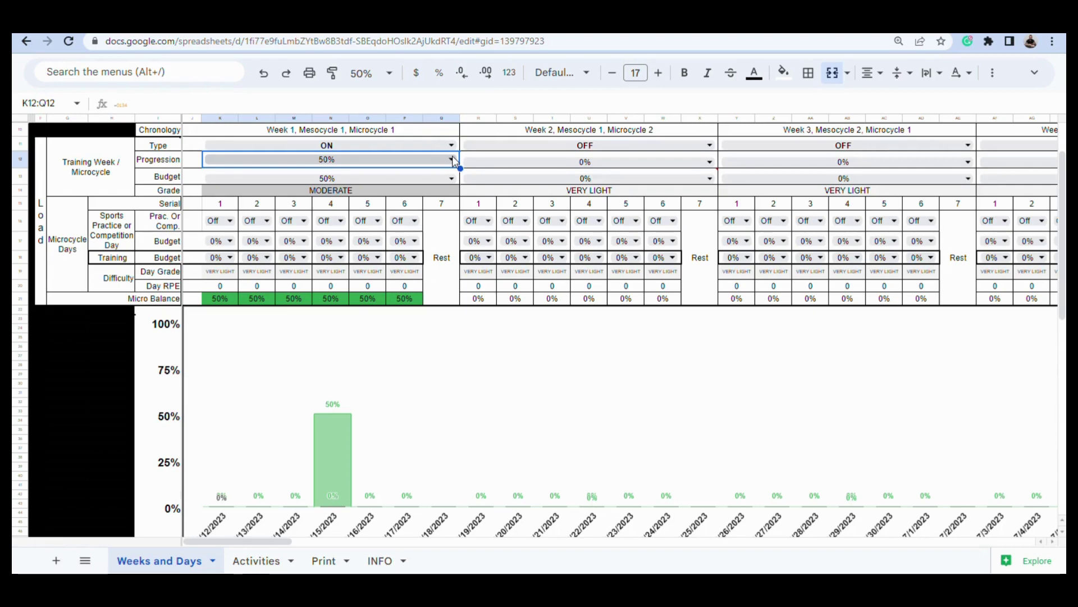
click(238, 227)
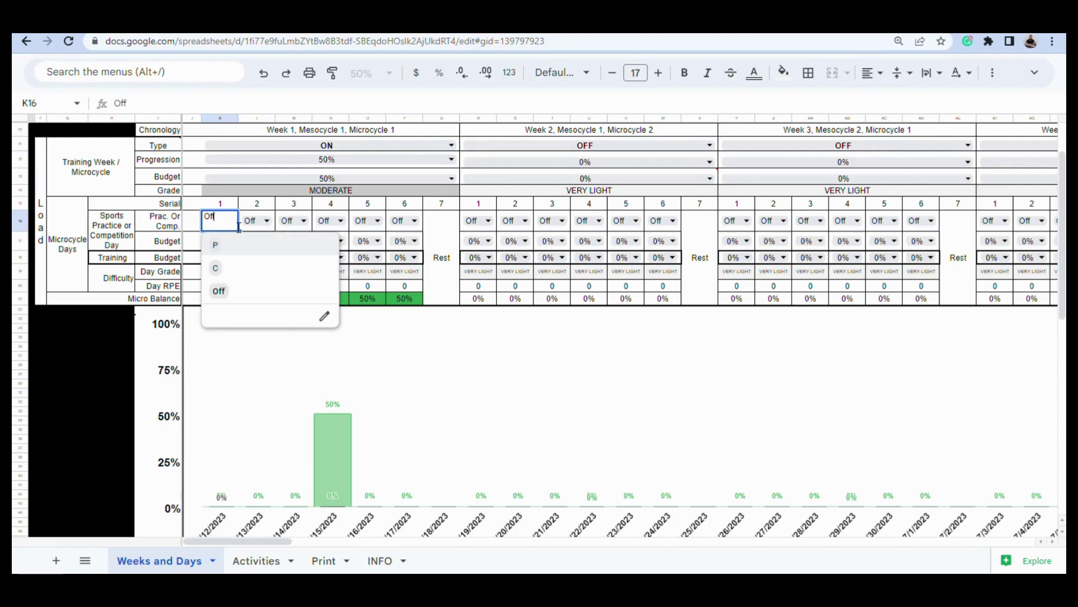
key(Escape)
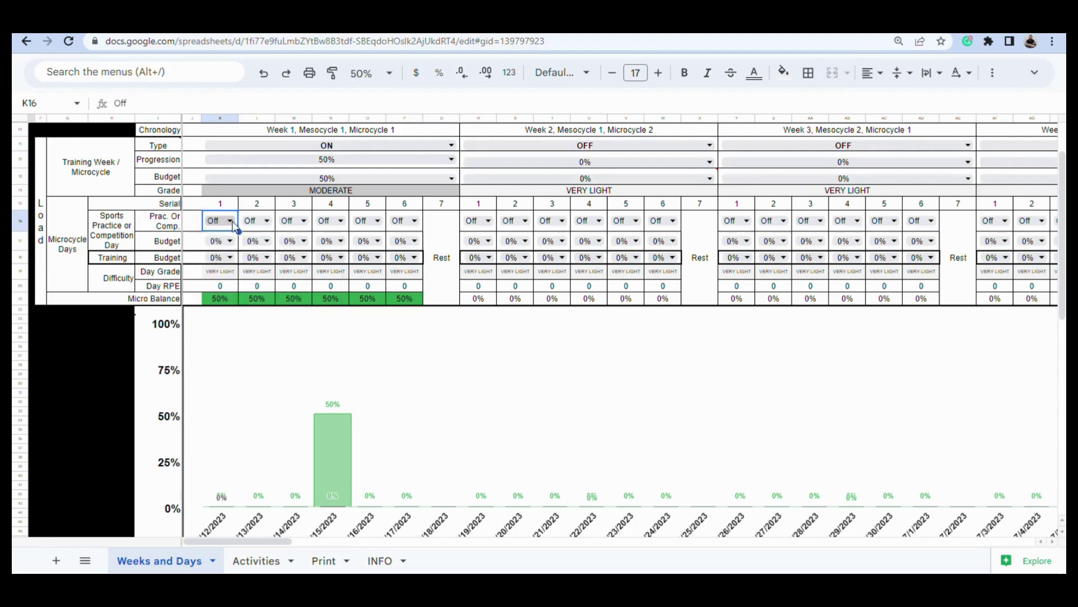
- Set the training budget for day 1 of Week 1 to 13%
click(231, 257)
scroll(247, 354, down, 3)
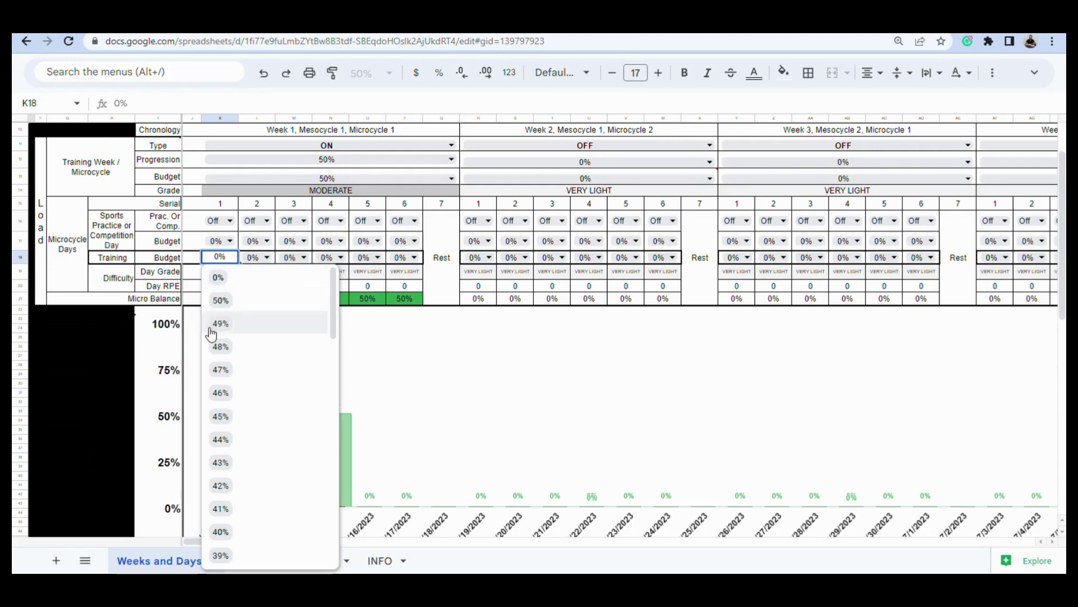
scroll(258, 361, down, 6)
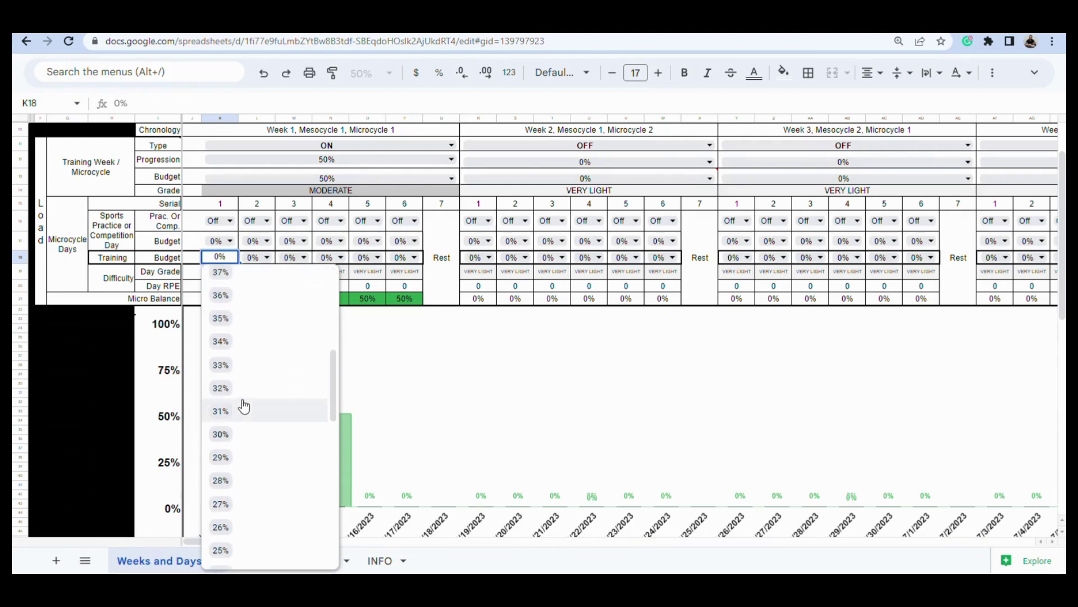
scroll(235, 415, down, 1)
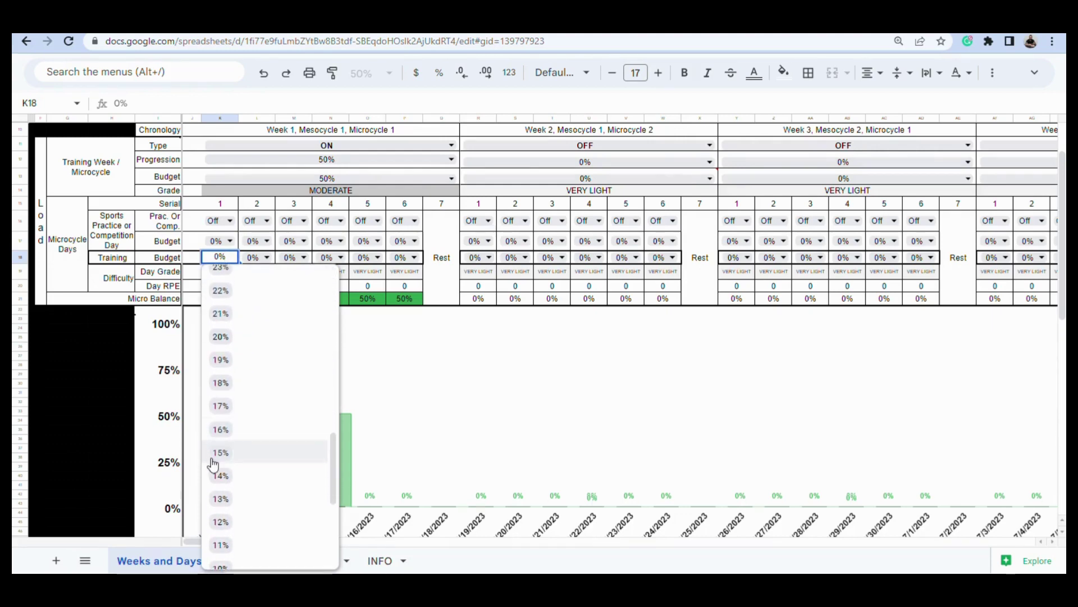
click(226, 501)
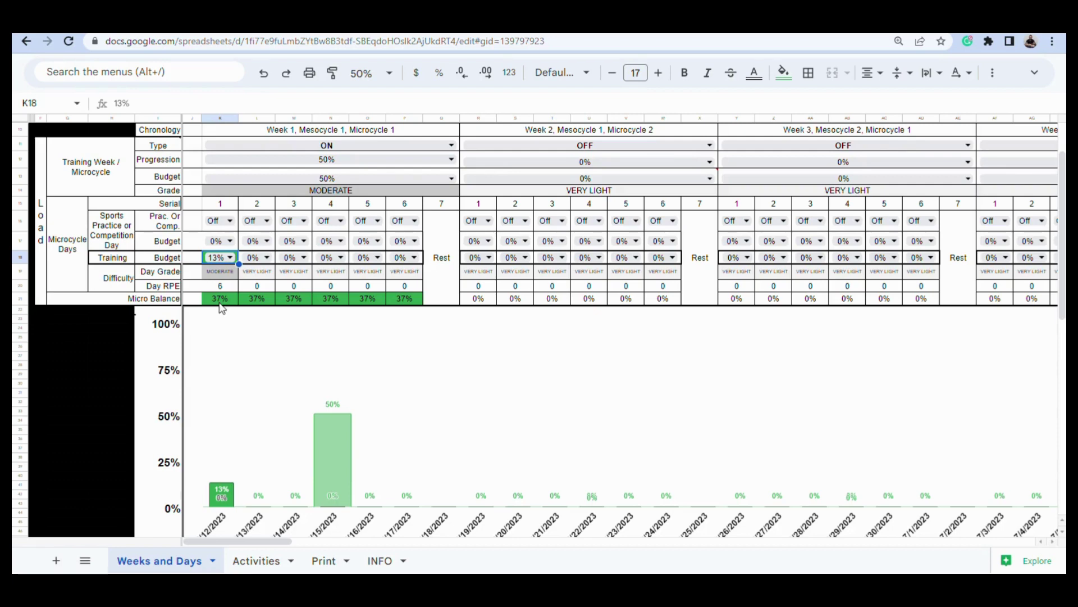
- Set the training budget for day 3 of Week 1 to 12%
click(285, 260)
click(305, 259)
scroll(289, 403, down, 7)
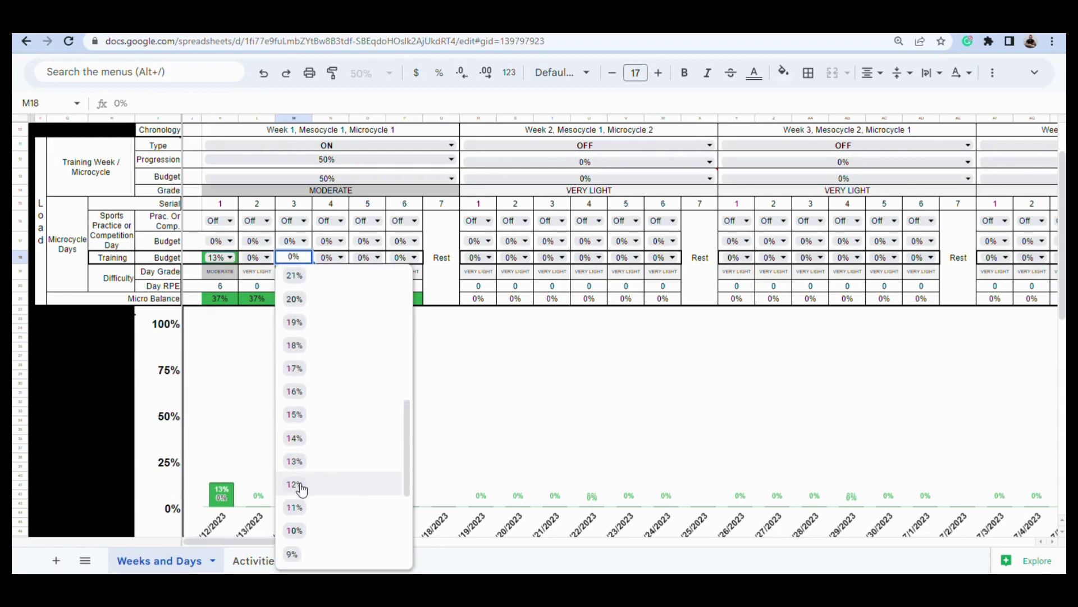
click(296, 485)
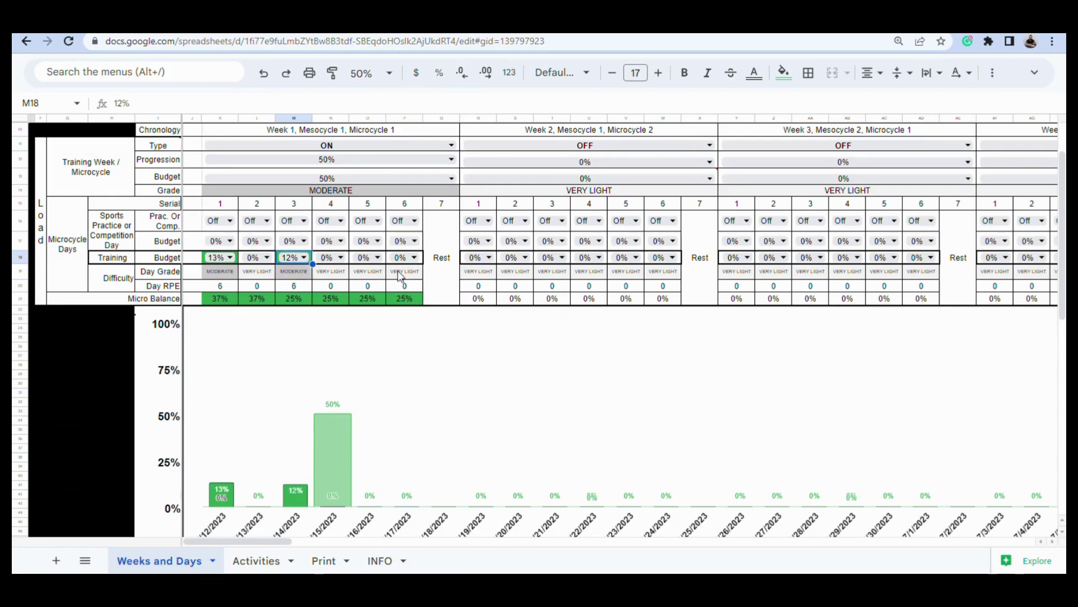
- Set the Week 1 training budgets to 15% for day 5 and 10% for day 6
click(379, 258)
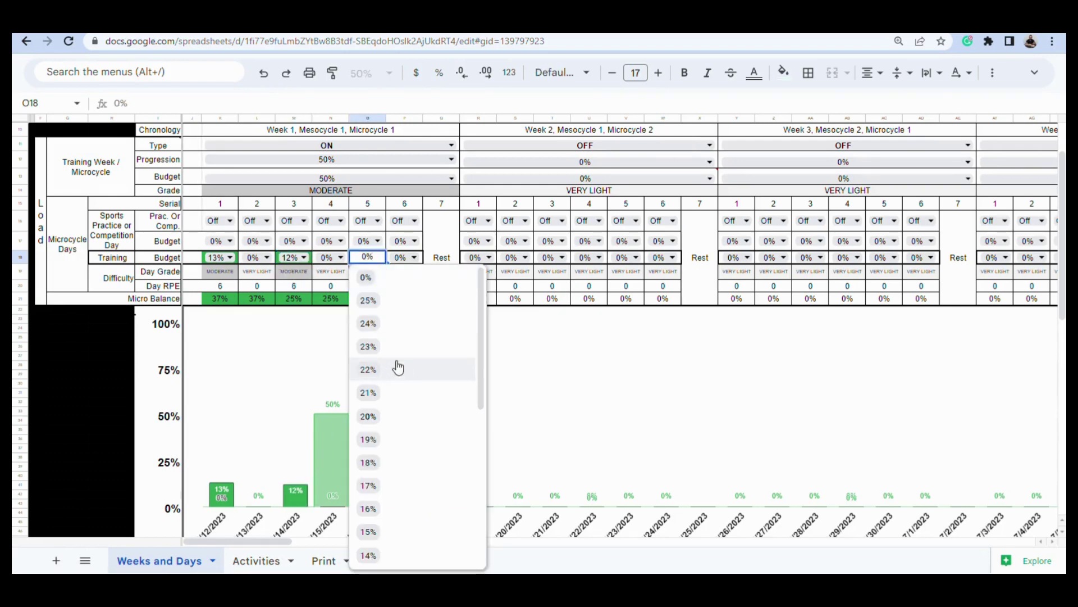
click(382, 465)
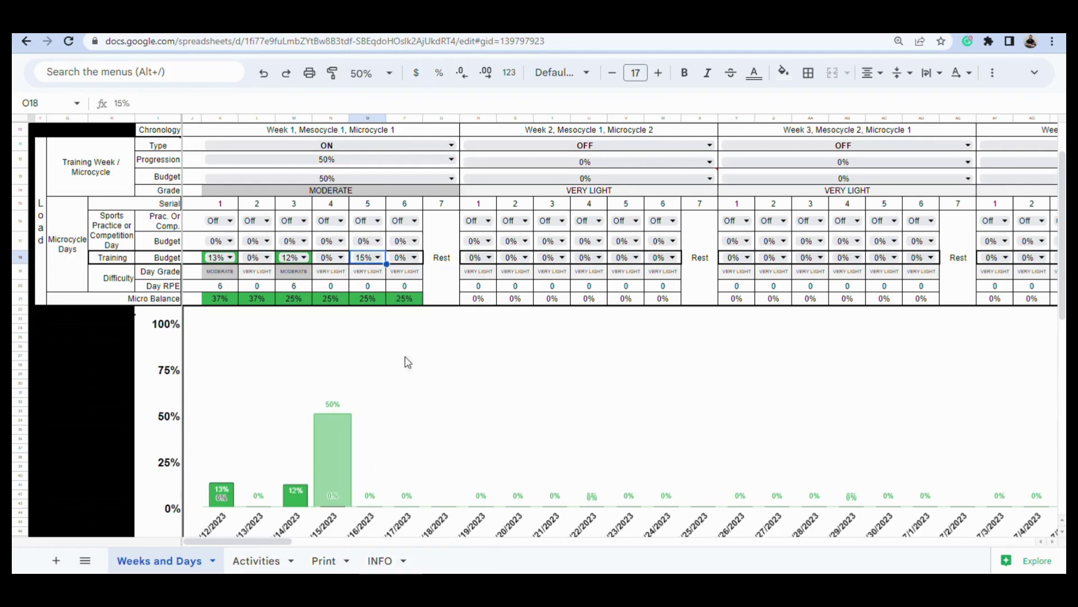
click(415, 258)
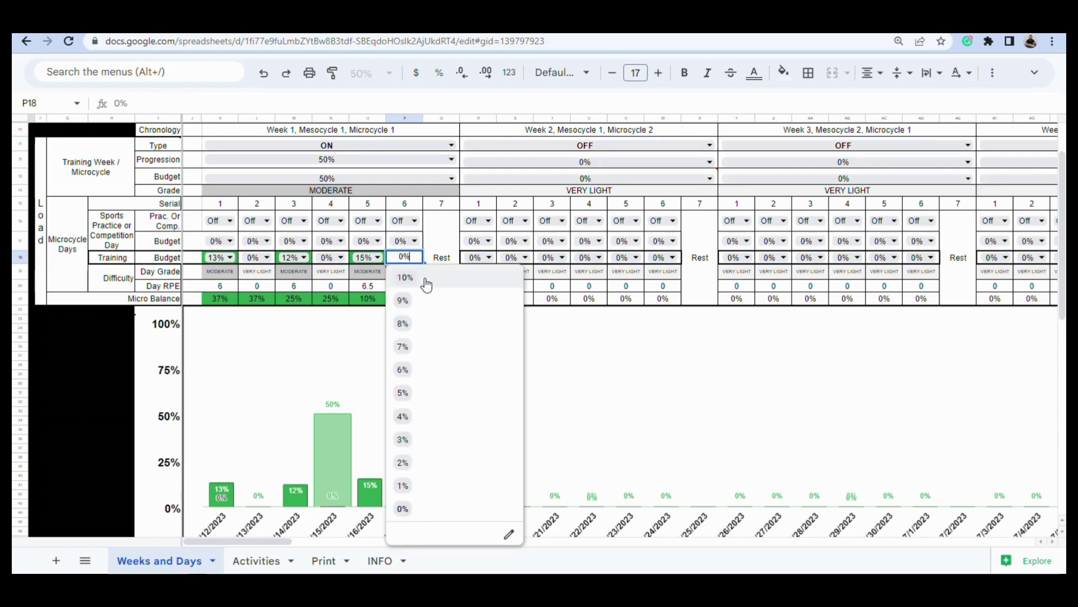
click(427, 284)
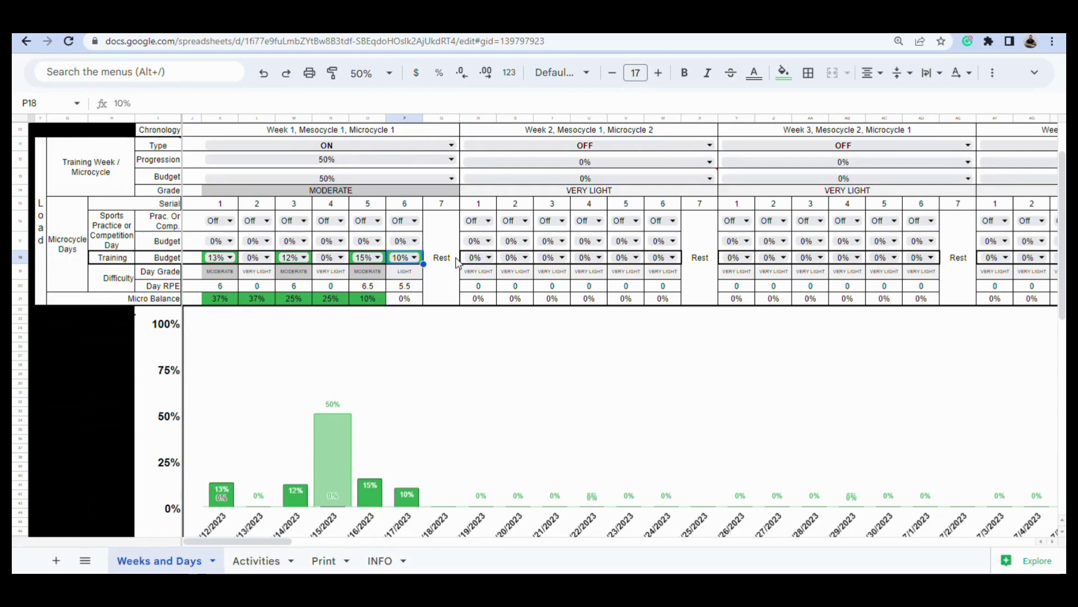
- Follow the Activities hyperlink above Week 1 to reach that week's activity plan
scroll(450, 264, up, 3)
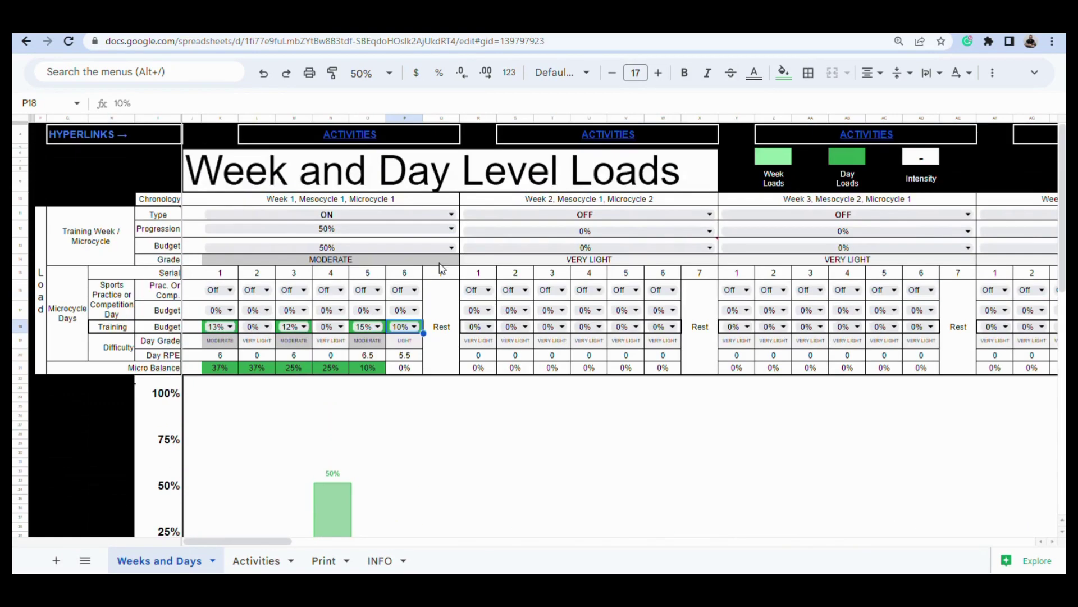
click(352, 137)
click(351, 163)
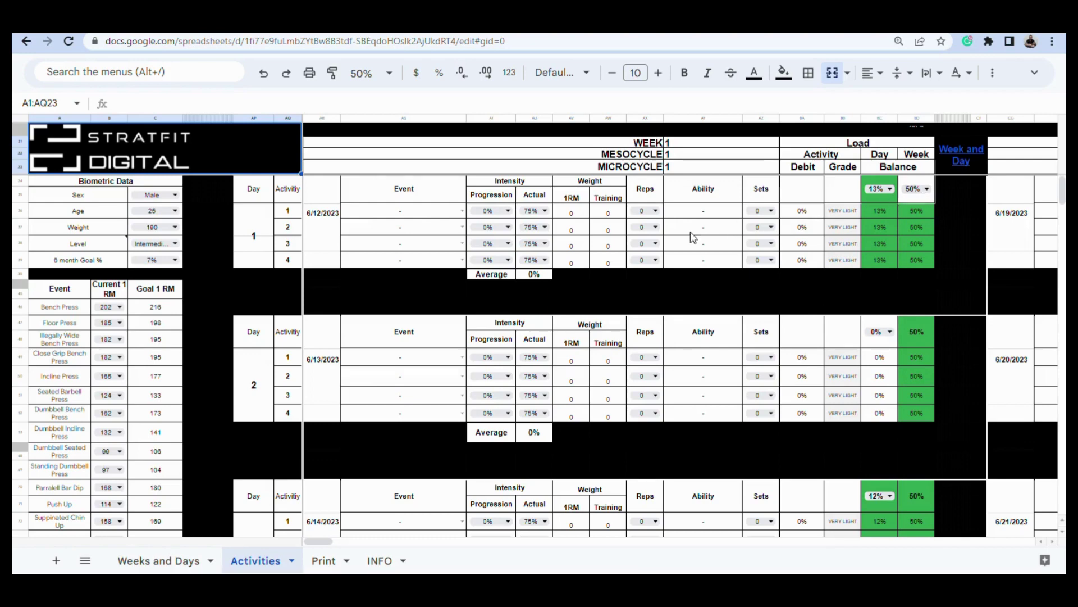
double_click(330, 241)
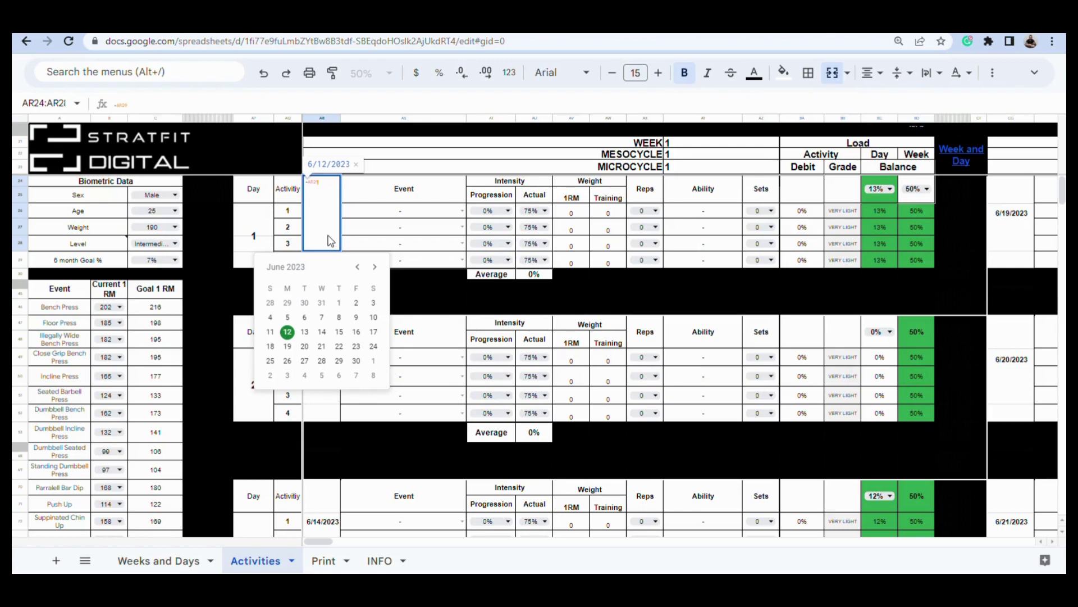
key(Escape)
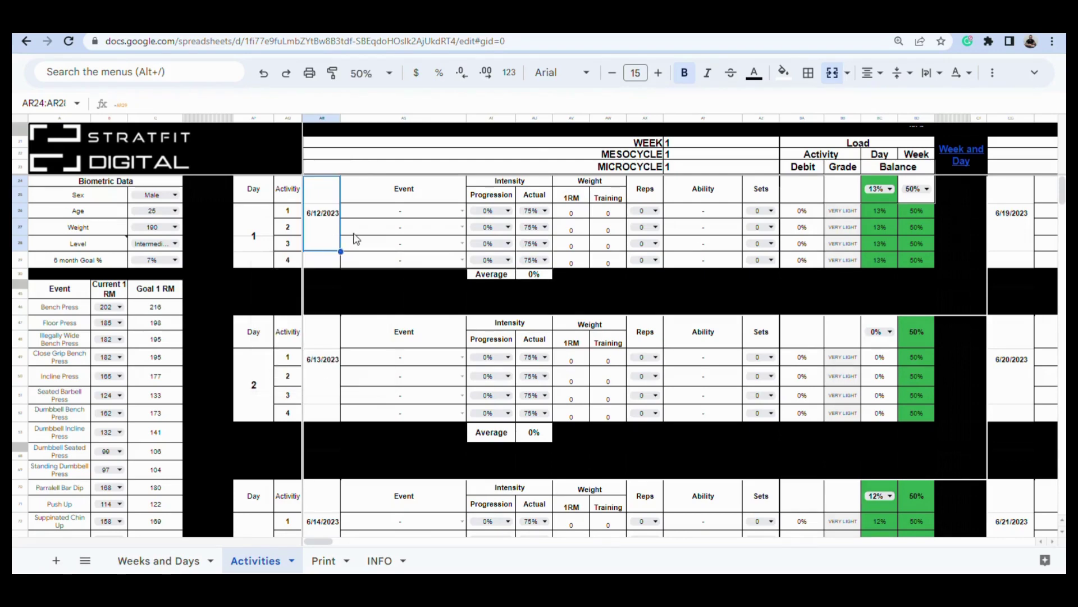
- Choose Power snatch as the event for activity 1 of day 1 in Week 1
click(462, 212)
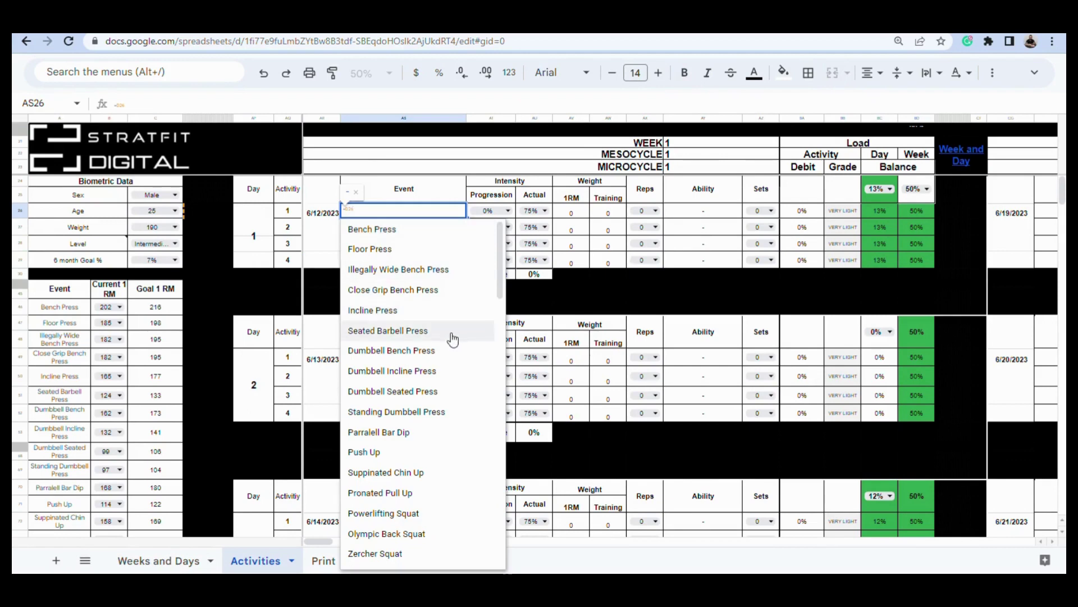
scroll(452, 340, down, 3)
scroll(452, 340, down, 3)
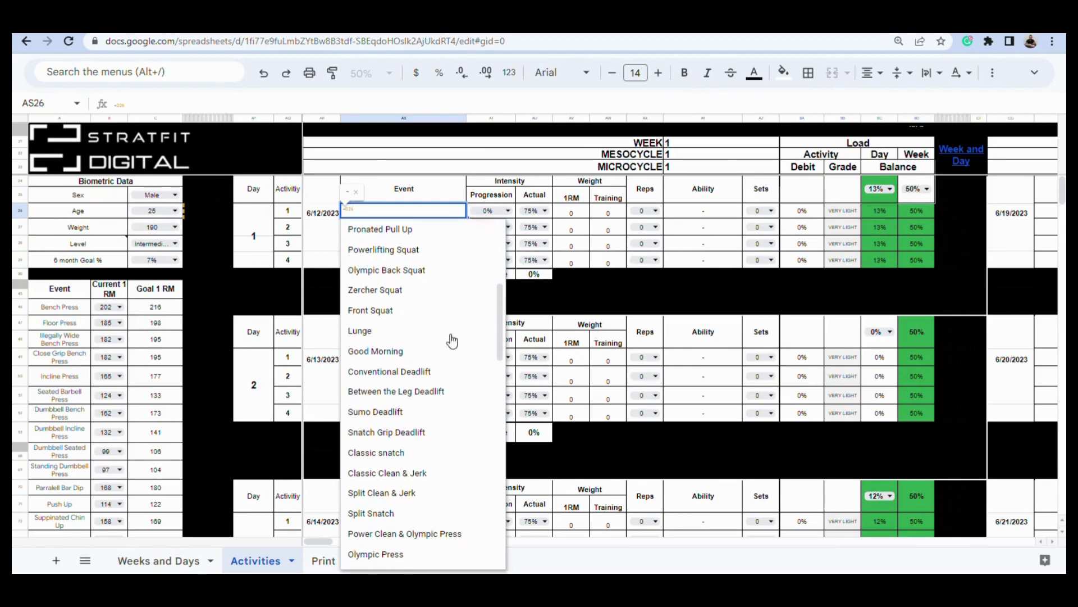
scroll(393, 452, down, 2)
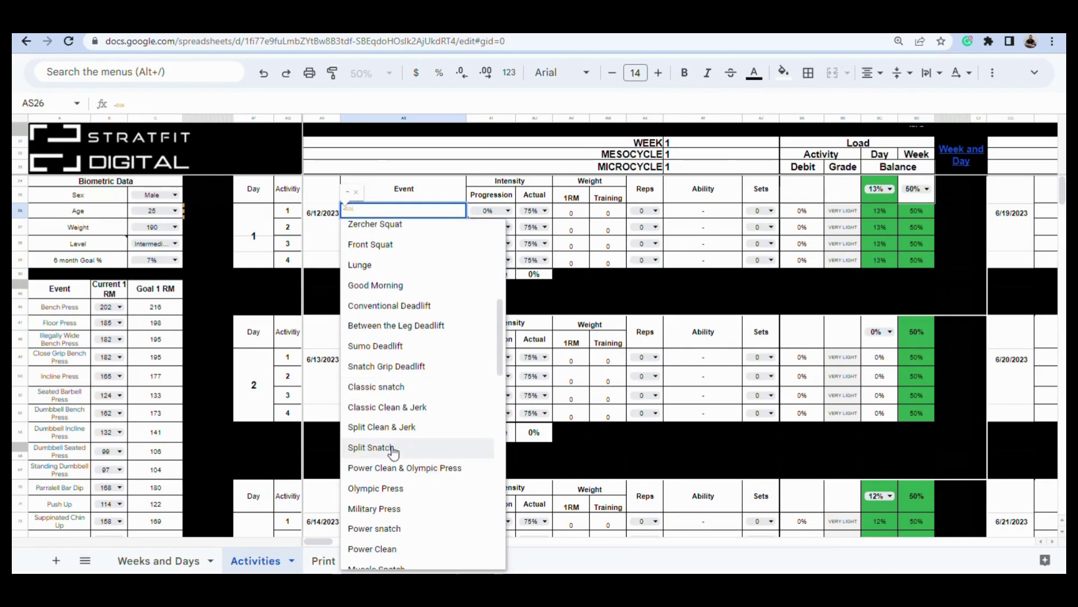
click(370, 529)
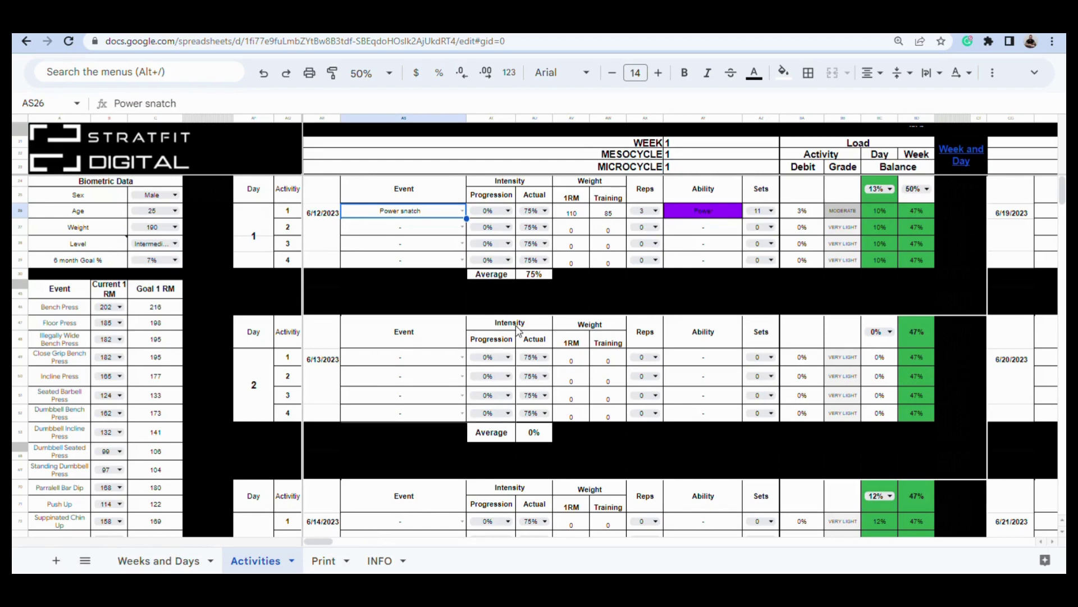
- Set the actual intensity of the day 1 Power snatch to 80% and leave its reps choice as is
click(537, 210)
click(543, 211)
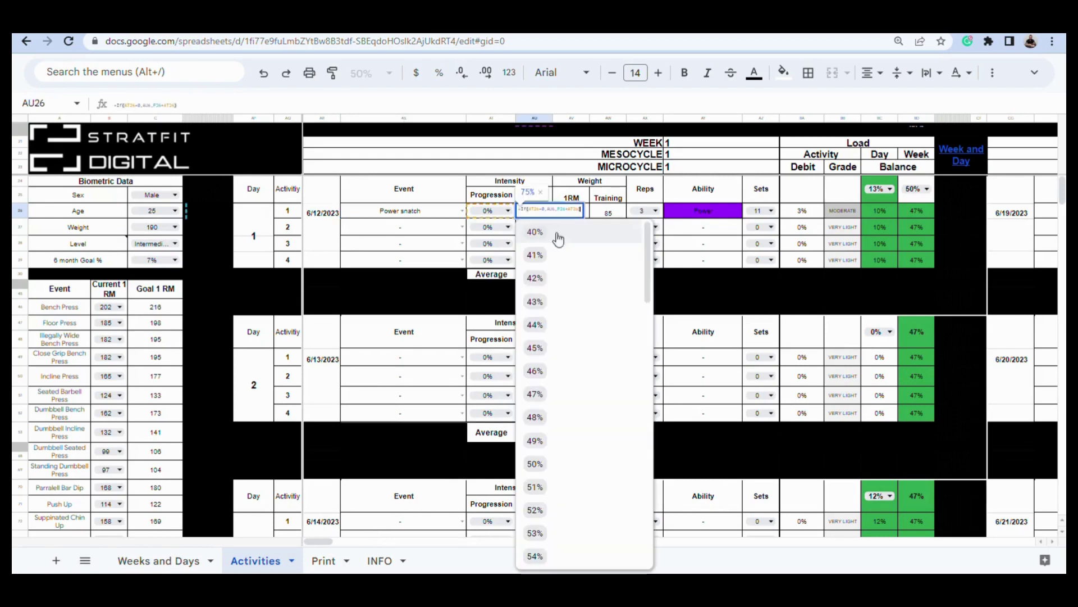
scroll(568, 393, down, 7)
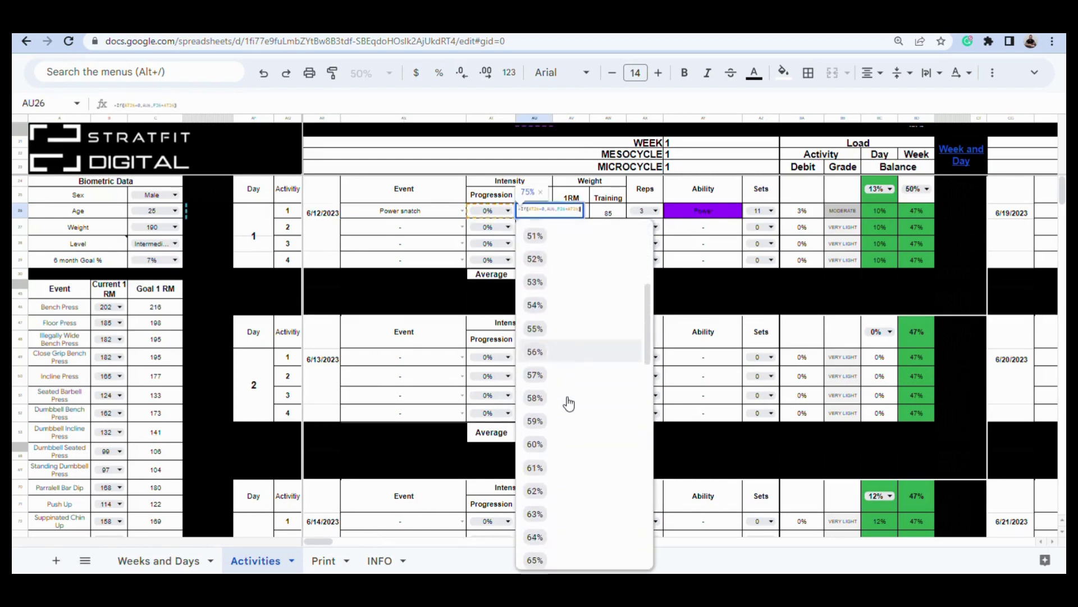
scroll(568, 405, down, 4)
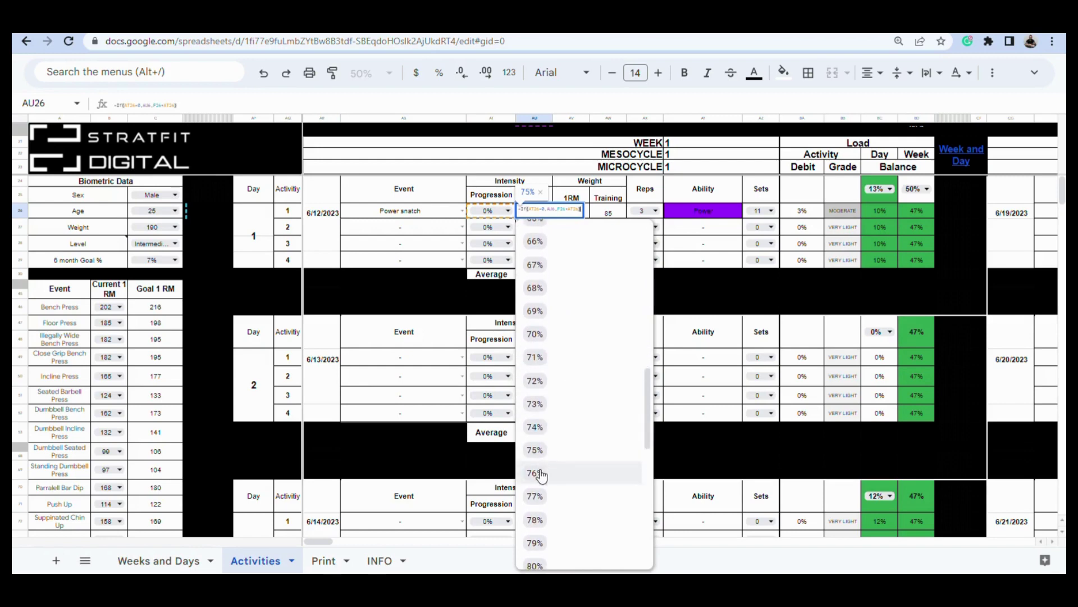
scroll(542, 485, down, 1)
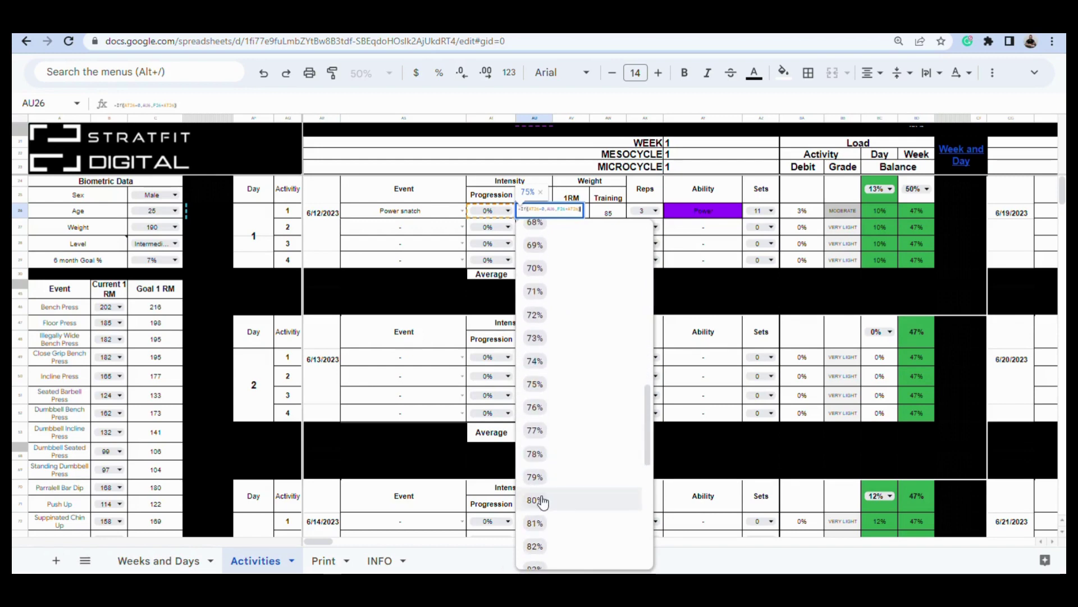
click(543, 501)
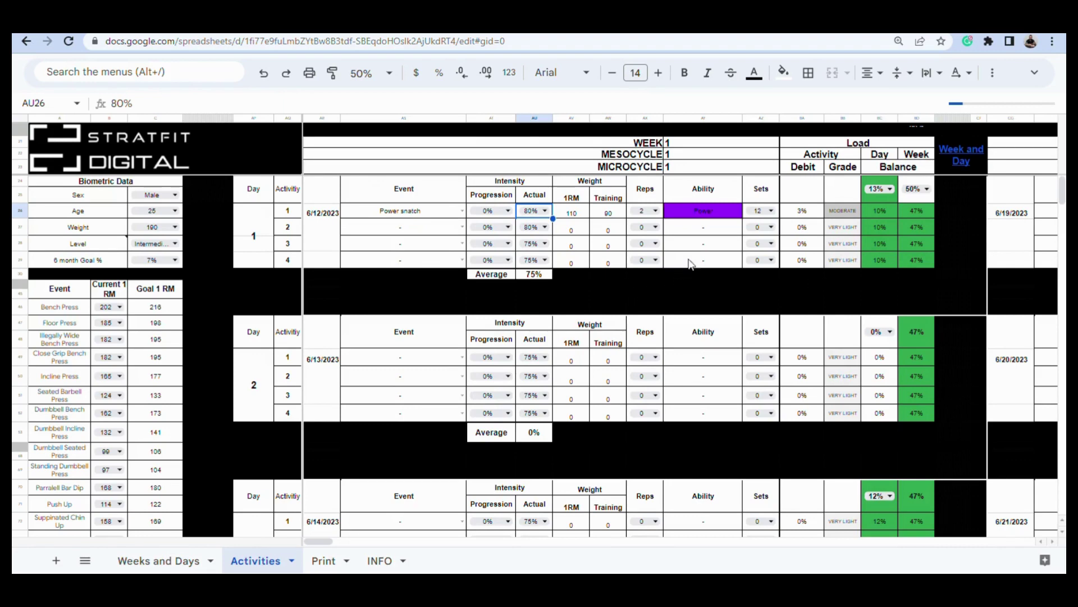
click(656, 211)
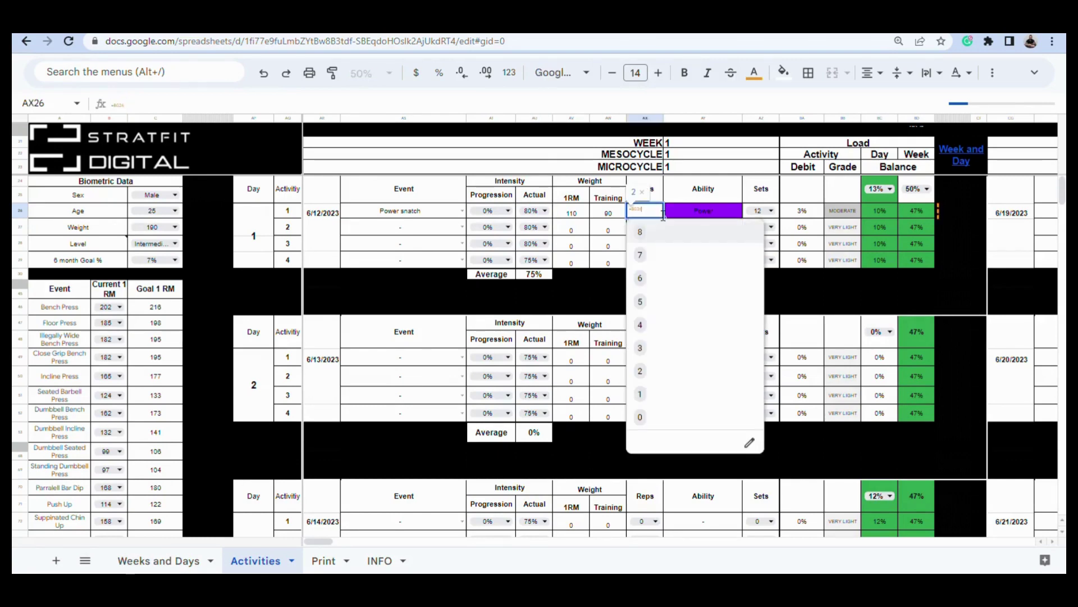
key(Return)
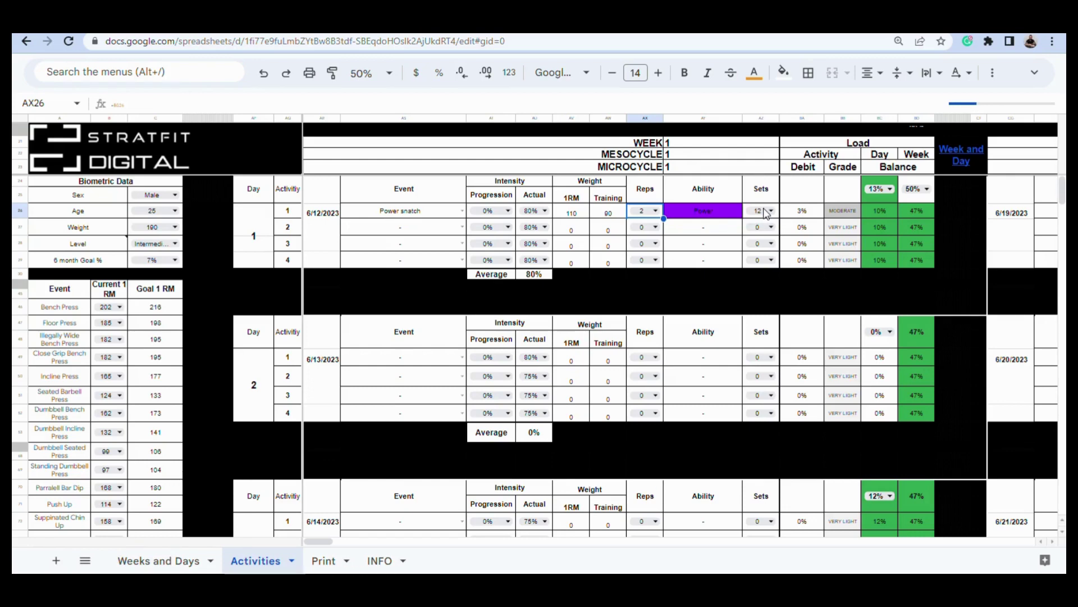
- Choose Power Clean & Olympic Press as the event for activity 2 of day 1
click(463, 226)
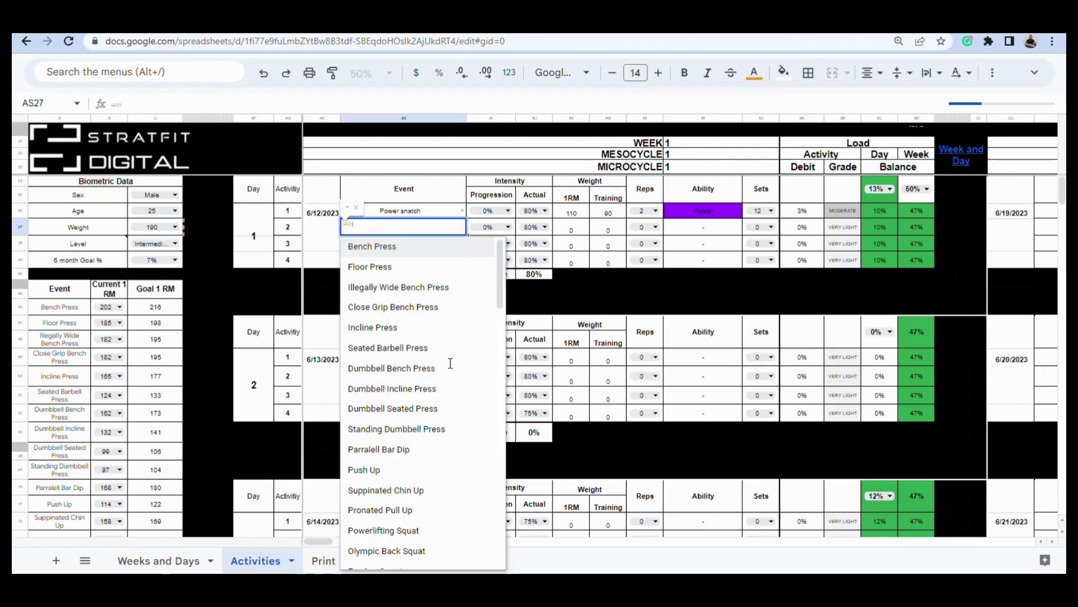
scroll(443, 372, down, 6)
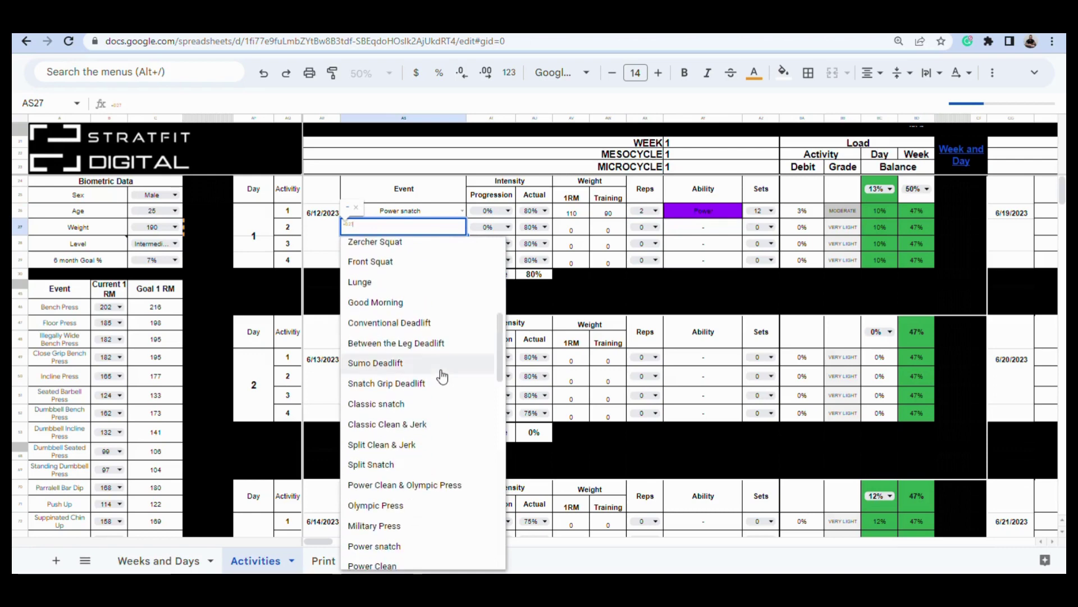
click(428, 486)
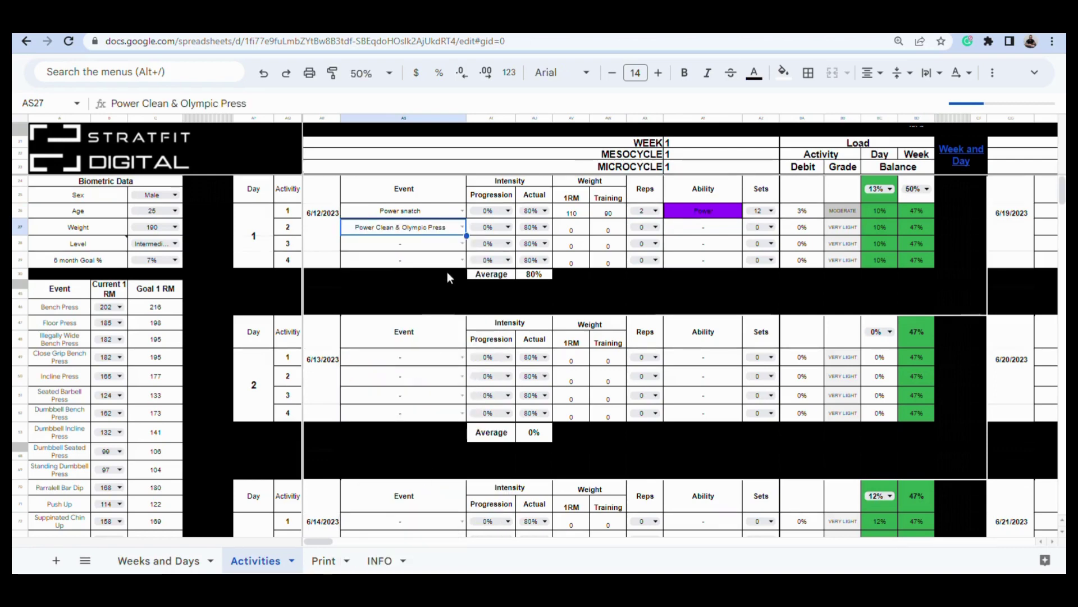
- Choose Conventional Deadlift as the event for activity 3 of day 1
click(463, 243)
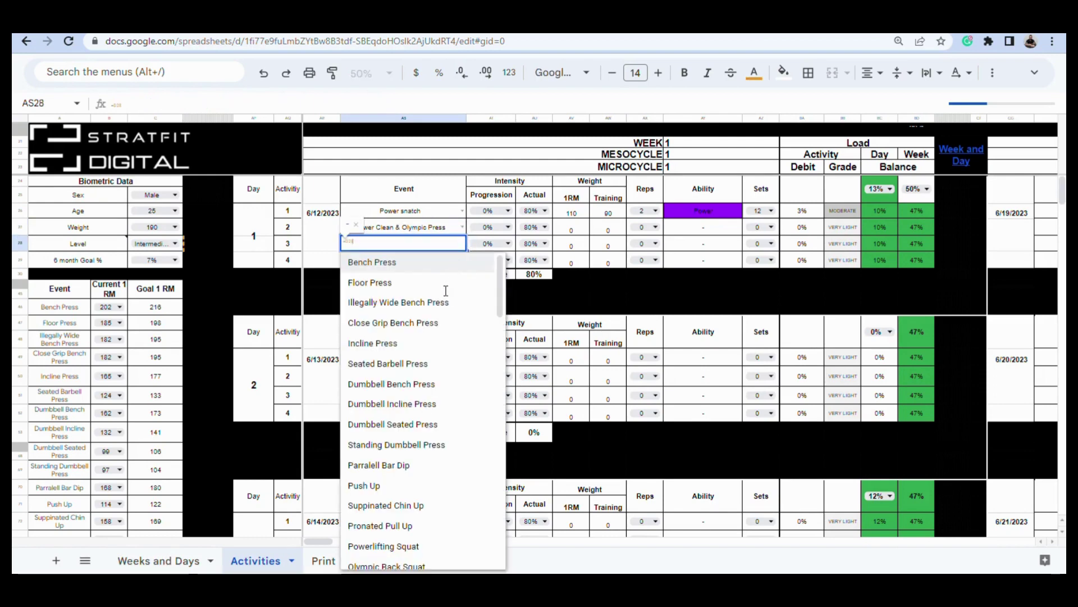
scroll(445, 290, down, 3)
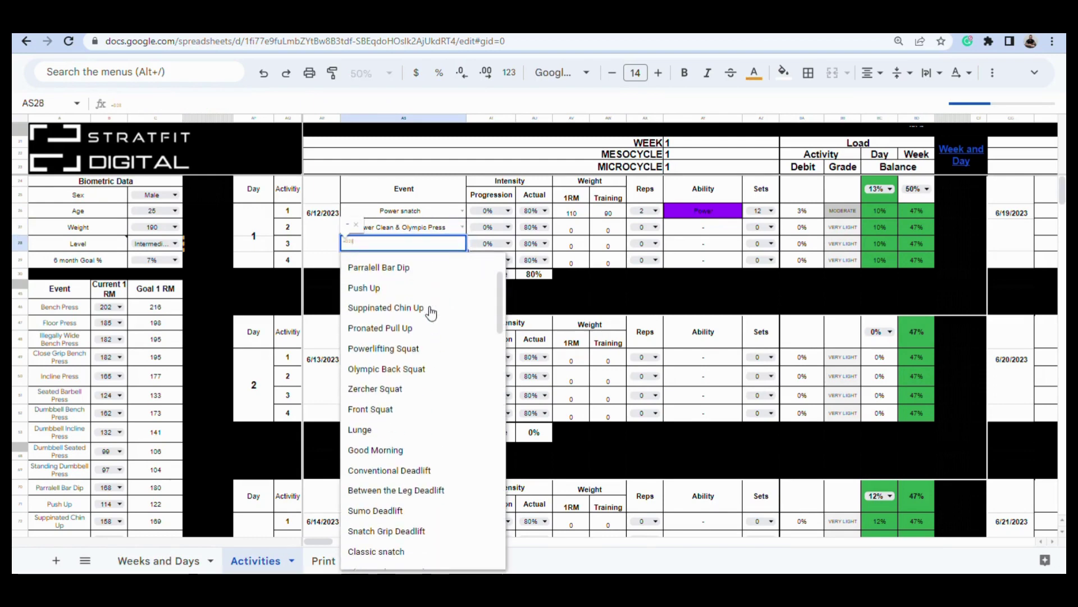
click(416, 472)
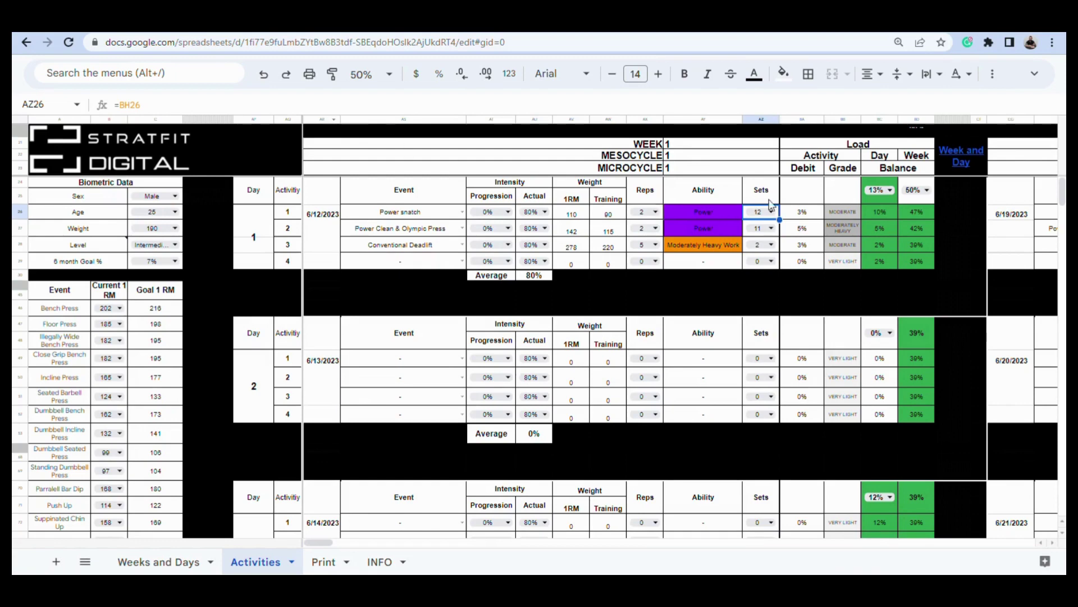
- Set the day 1 sets to 10 for Power snatch, 10 for Power Clean & Olympic Press and 4 for Conventional Deadlift
click(775, 217)
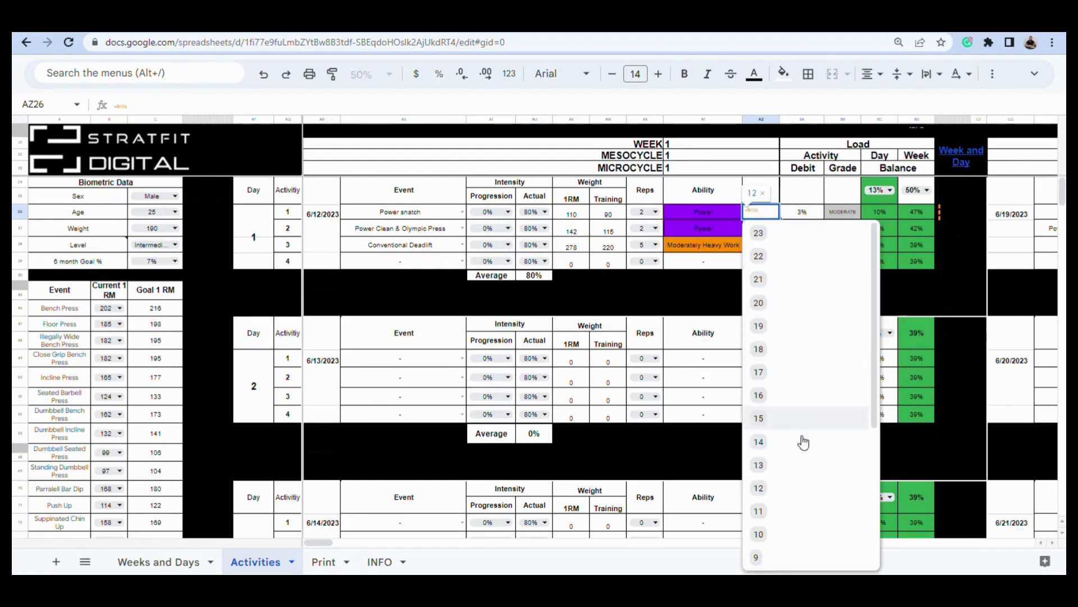
click(785, 531)
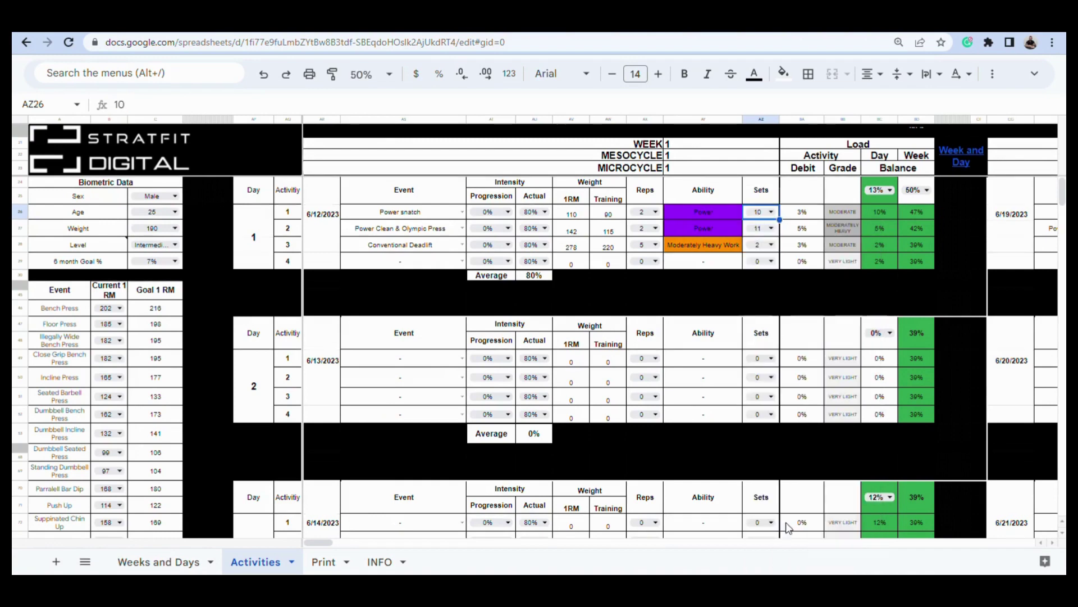
click(775, 230)
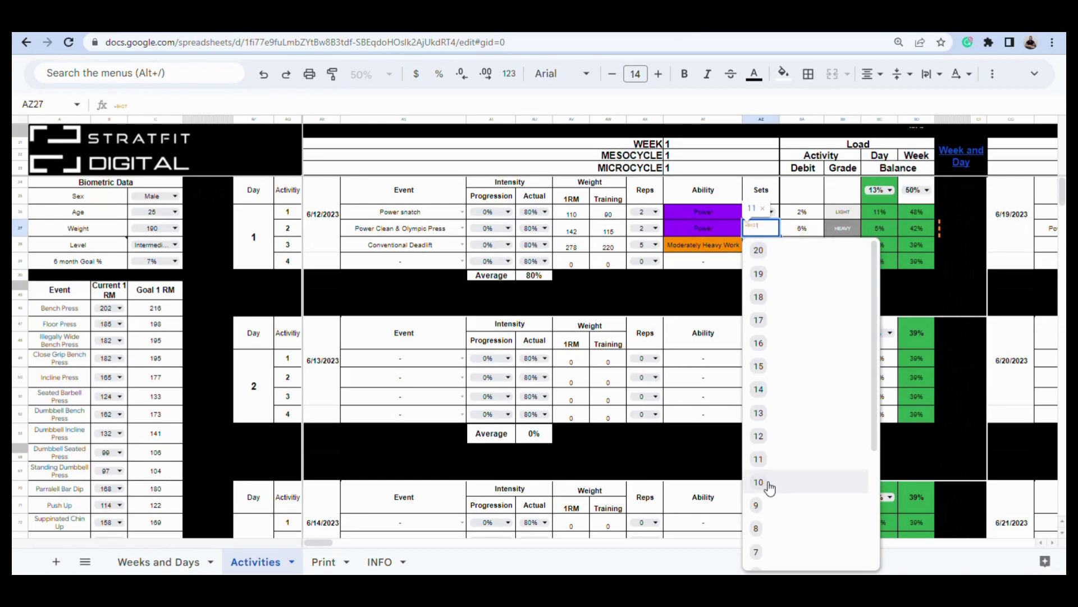
click(768, 486)
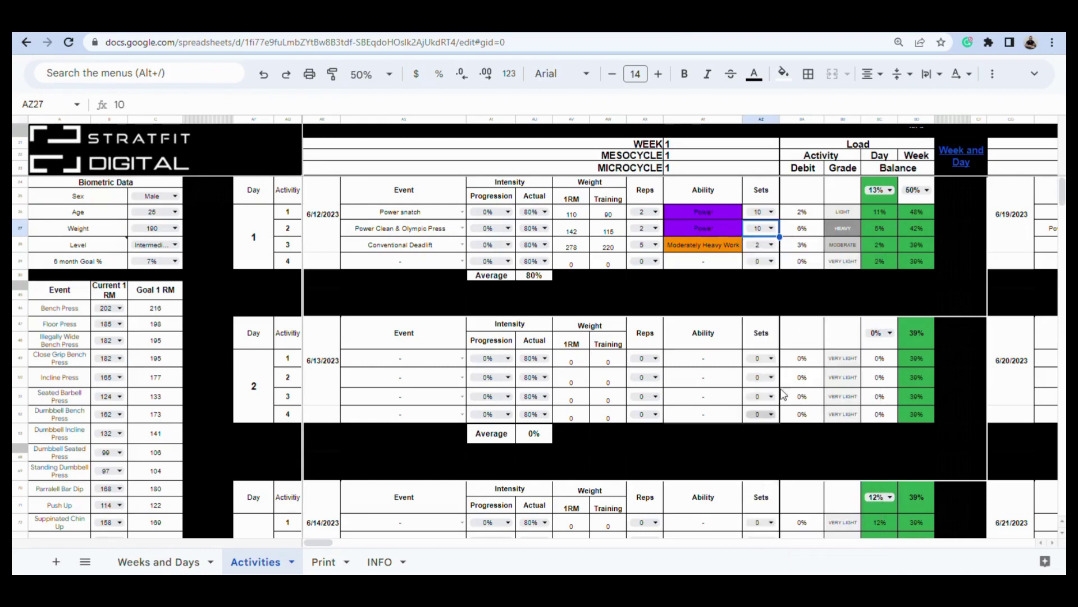
click(772, 246)
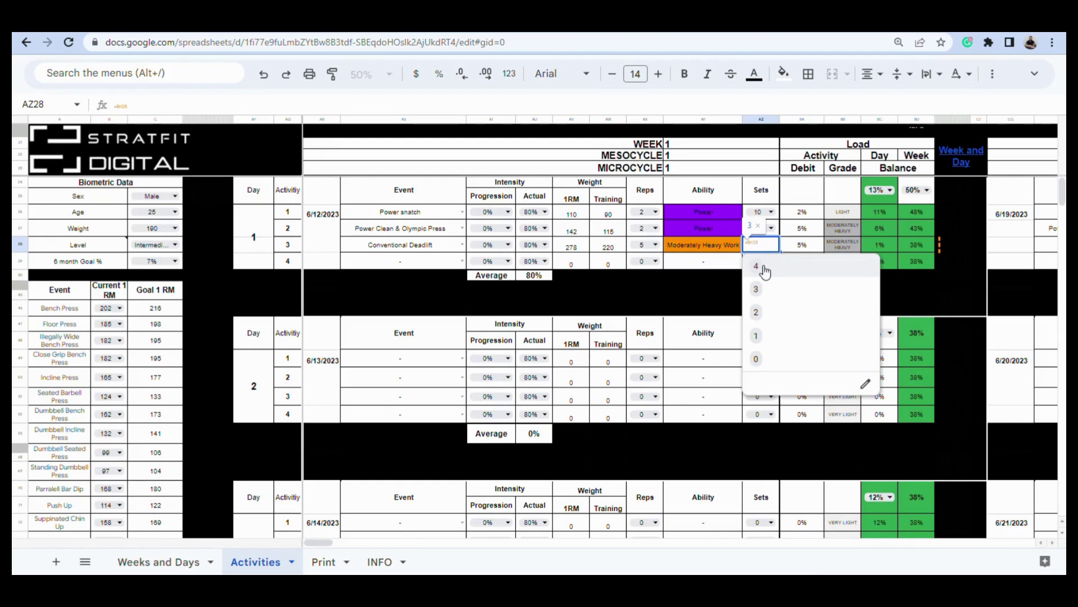
click(764, 270)
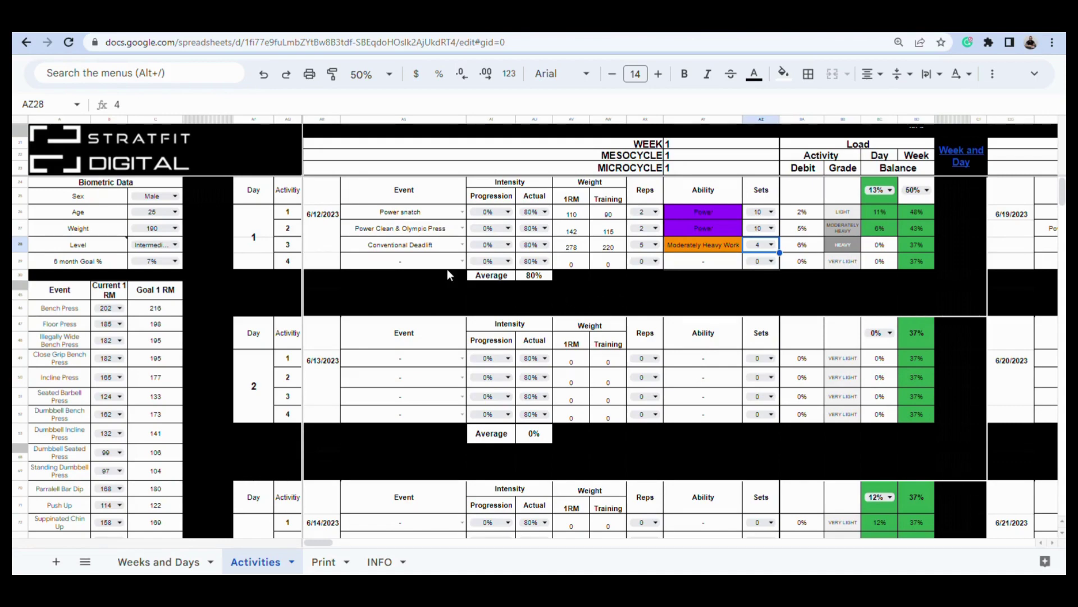
- Choose Split Snatch as the event for activity 1 of day 3 in Week 1
scroll(447, 269, down, 5)
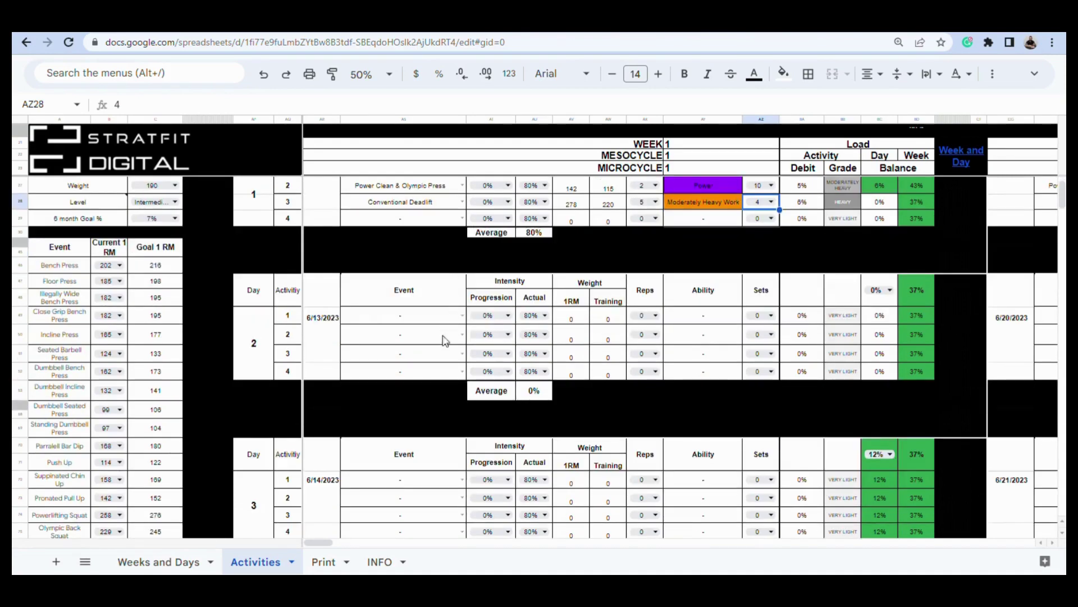
scroll(436, 349, down, 1)
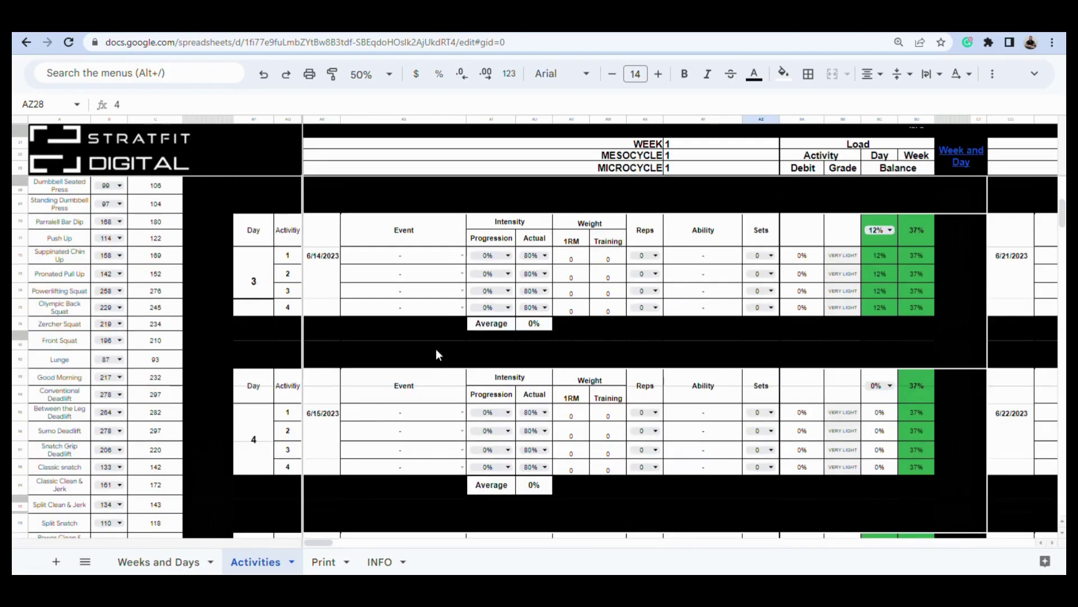
click(463, 256)
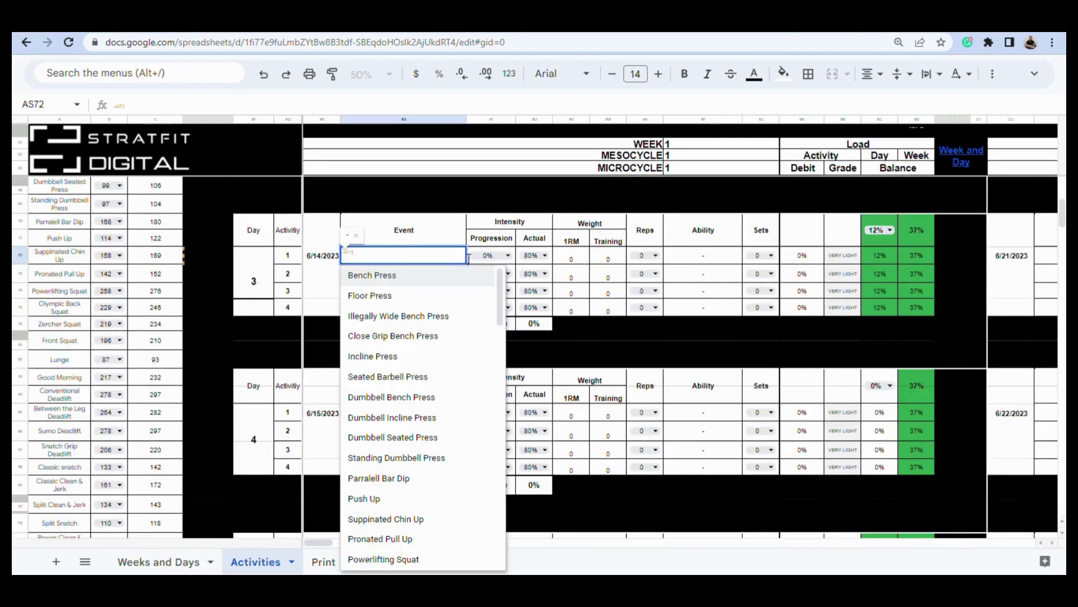
scroll(389, 467, down, 3)
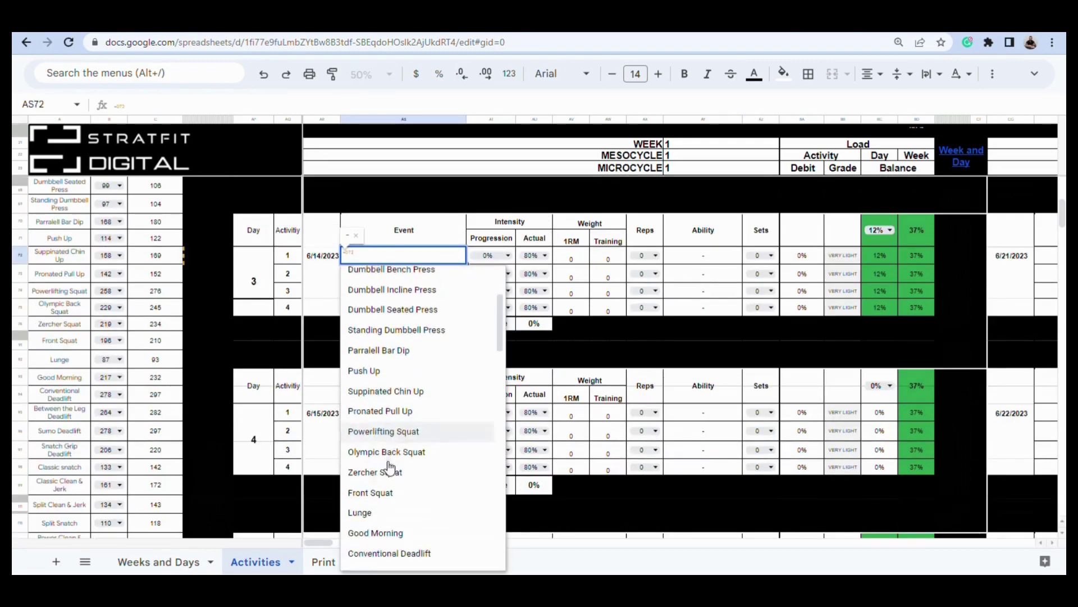
scroll(389, 467, down, 2)
scroll(402, 446, down, 2)
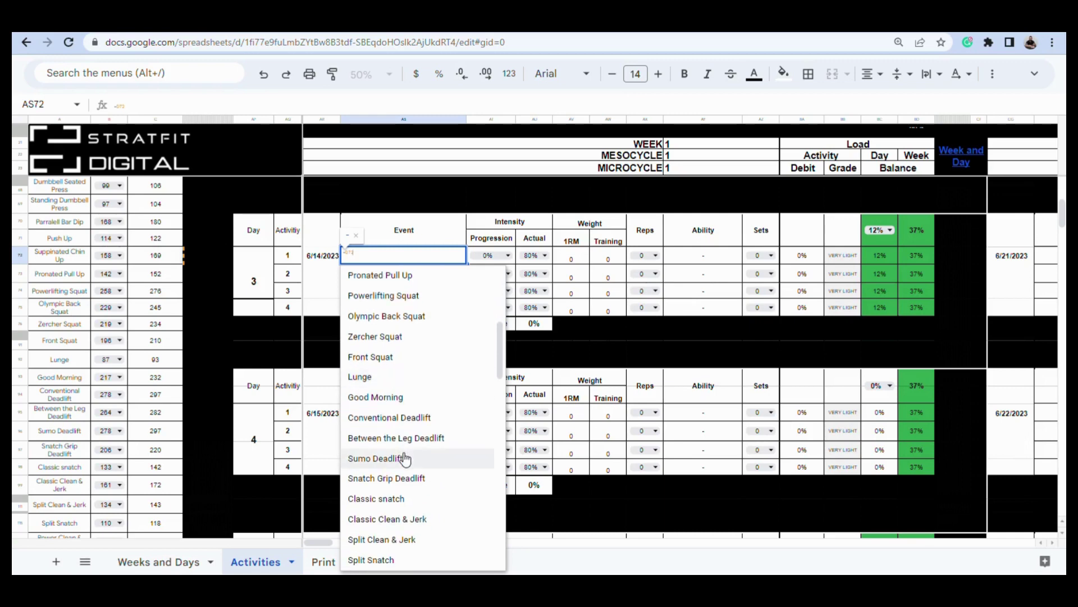
scroll(404, 458, down, 2)
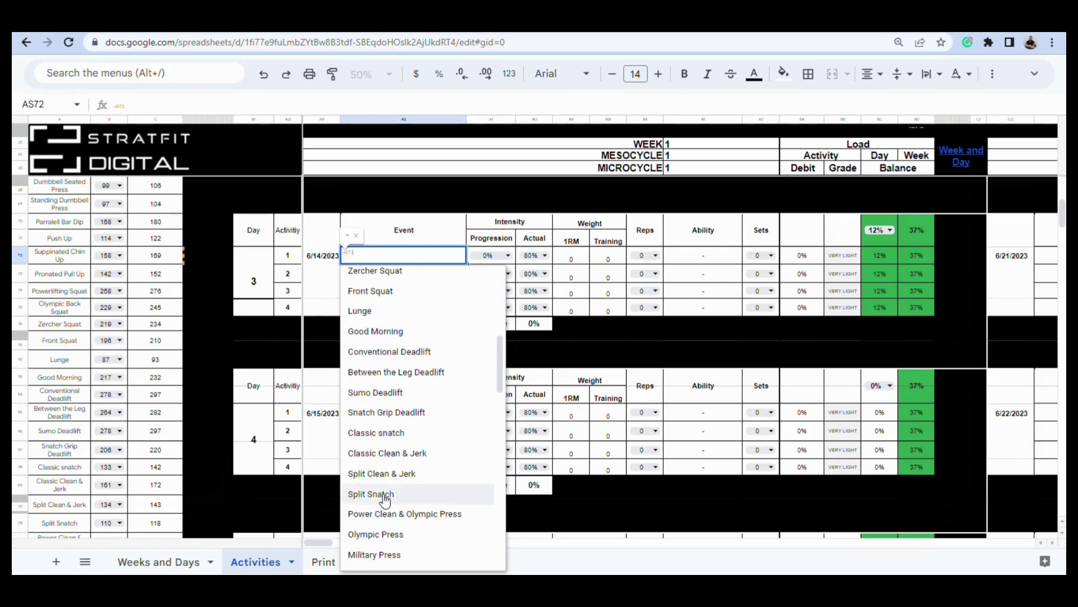
click(384, 494)
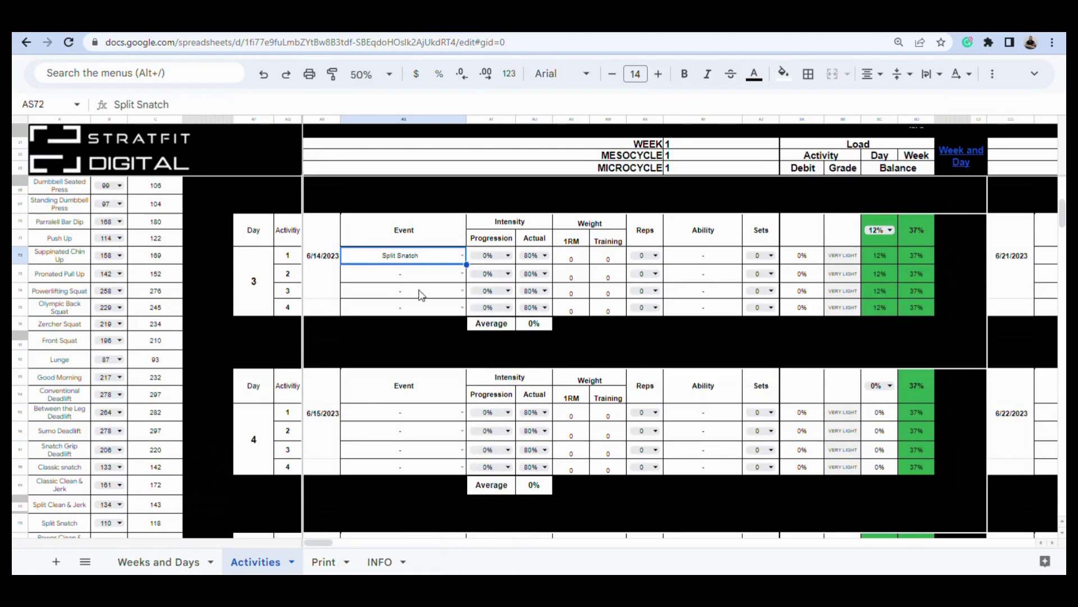
- Choose Split Clean & Jerk for activity 2 and Bench Press for activity 3 of day 3
click(463, 276)
scroll(430, 396, down, 5)
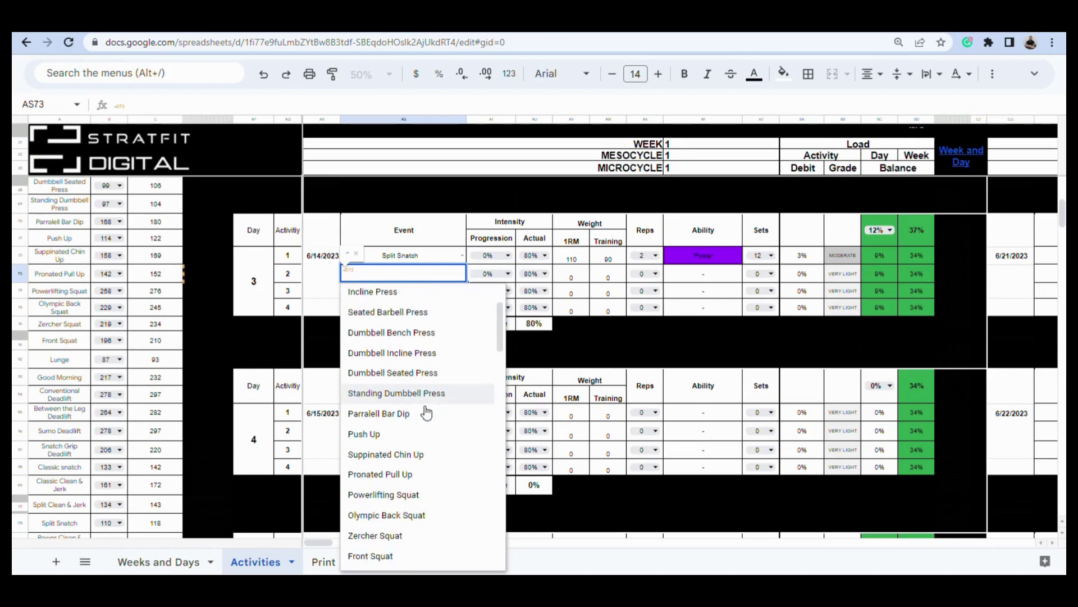
scroll(427, 416, down, 3)
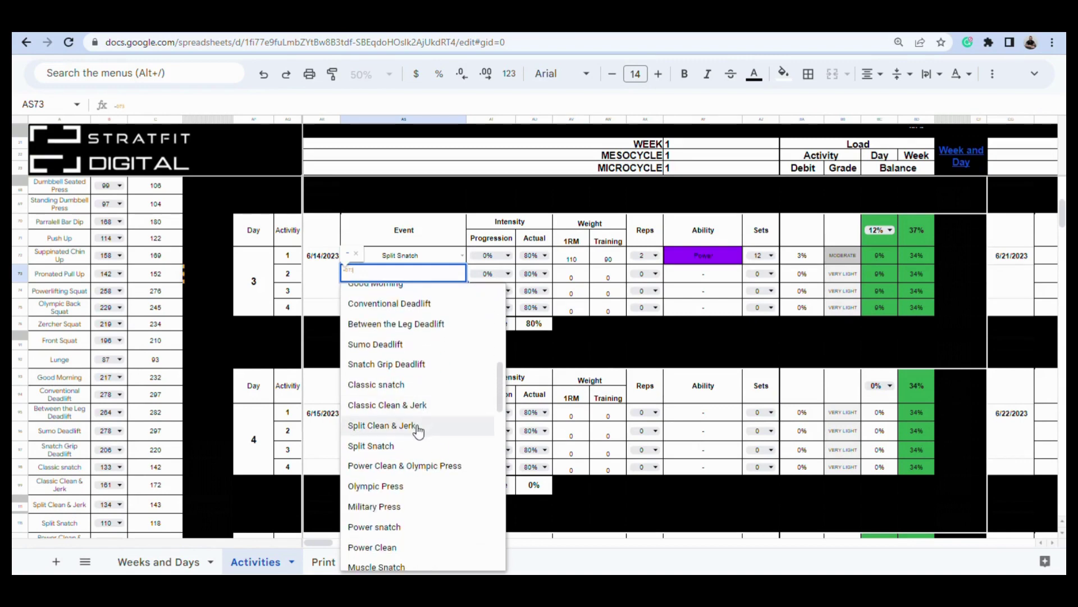
click(419, 428)
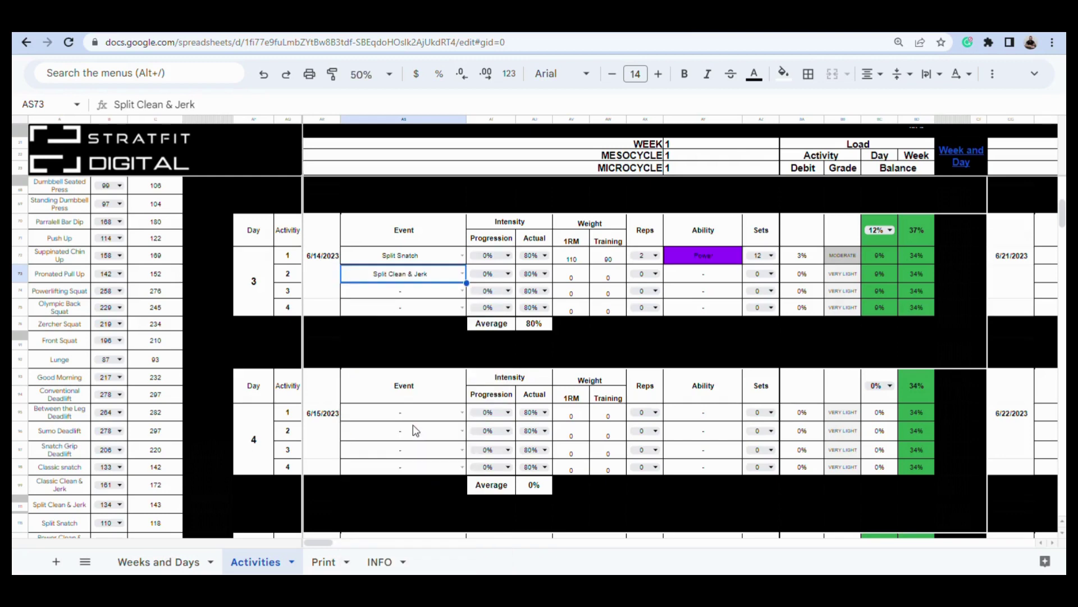
click(462, 291)
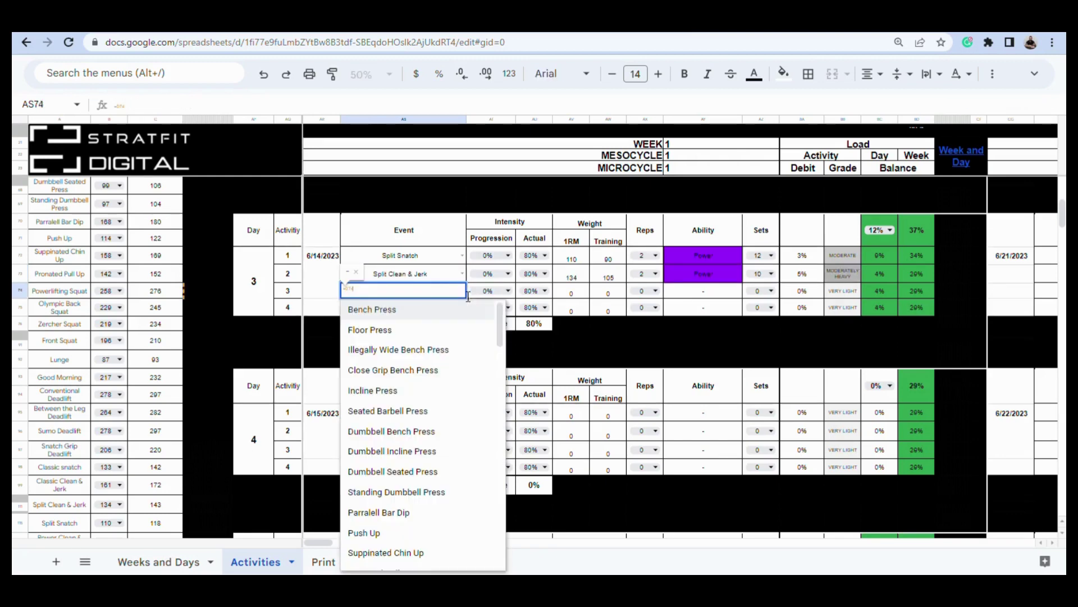
click(417, 311)
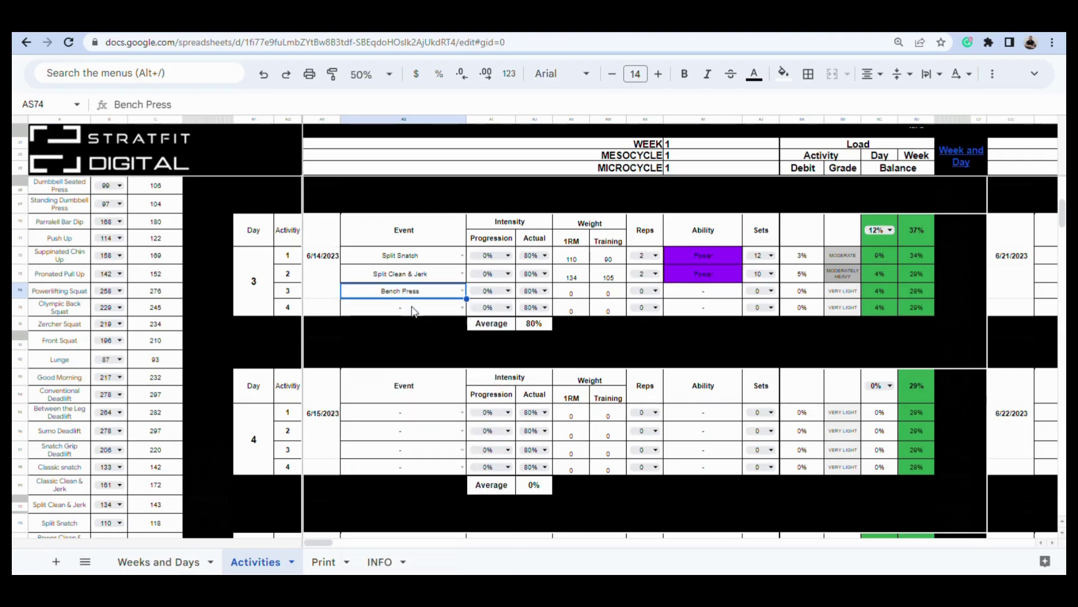
- Choose Strict Curl as the event for activity 4 of day 3
click(462, 307)
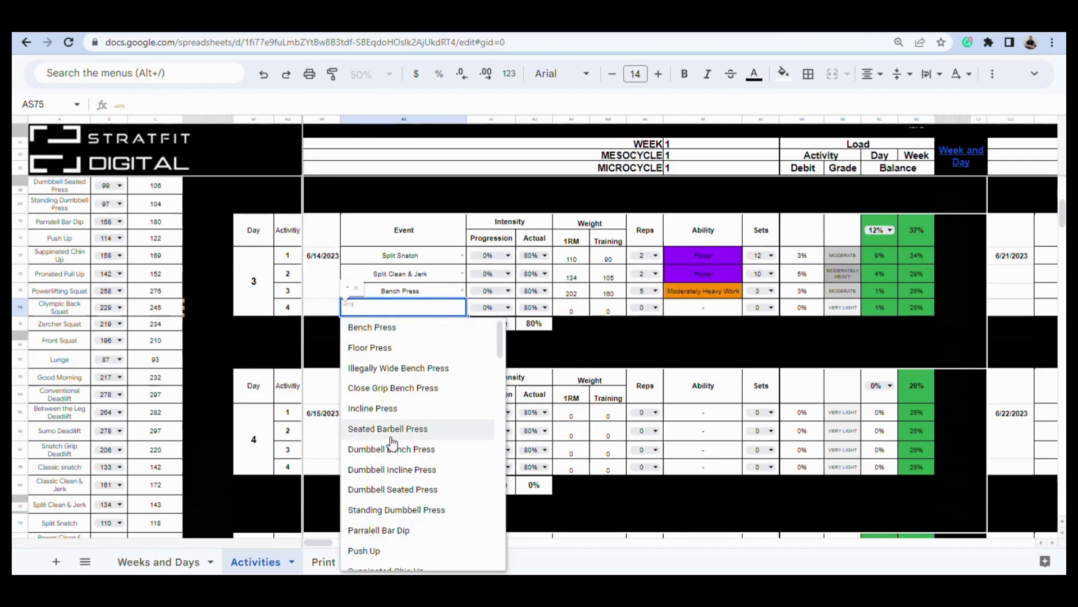
scroll(393, 444, down, 5)
scroll(393, 444, down, 5)
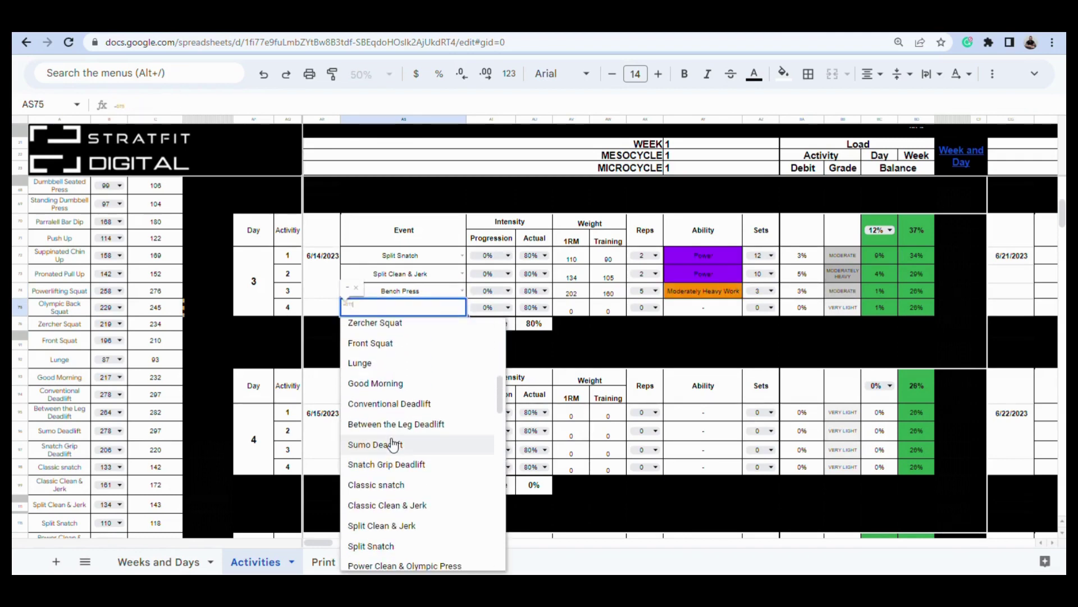
scroll(394, 445, down, 5)
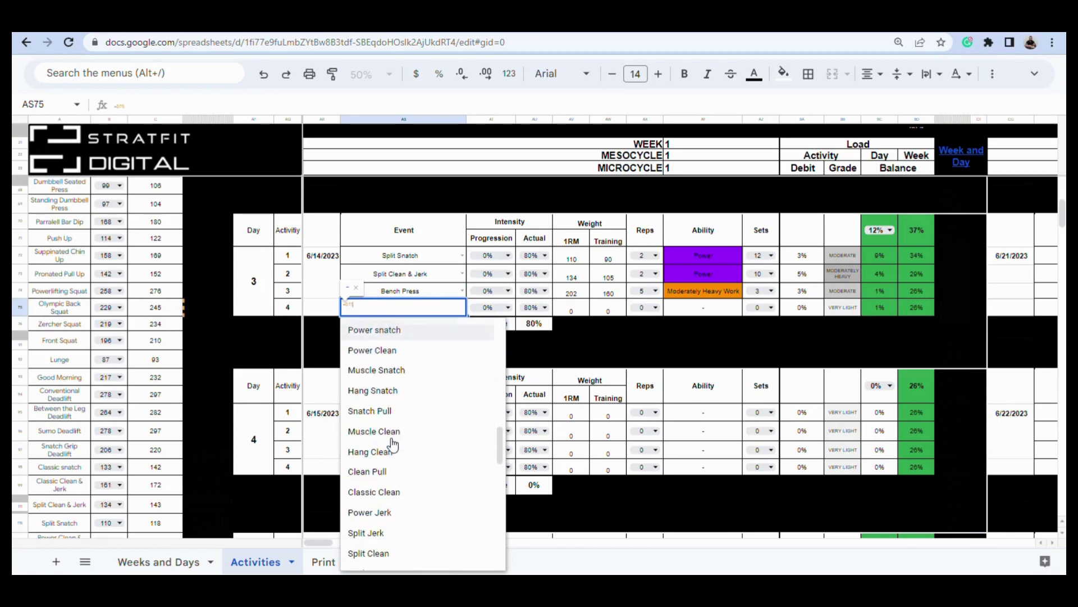
scroll(394, 445, down, 1)
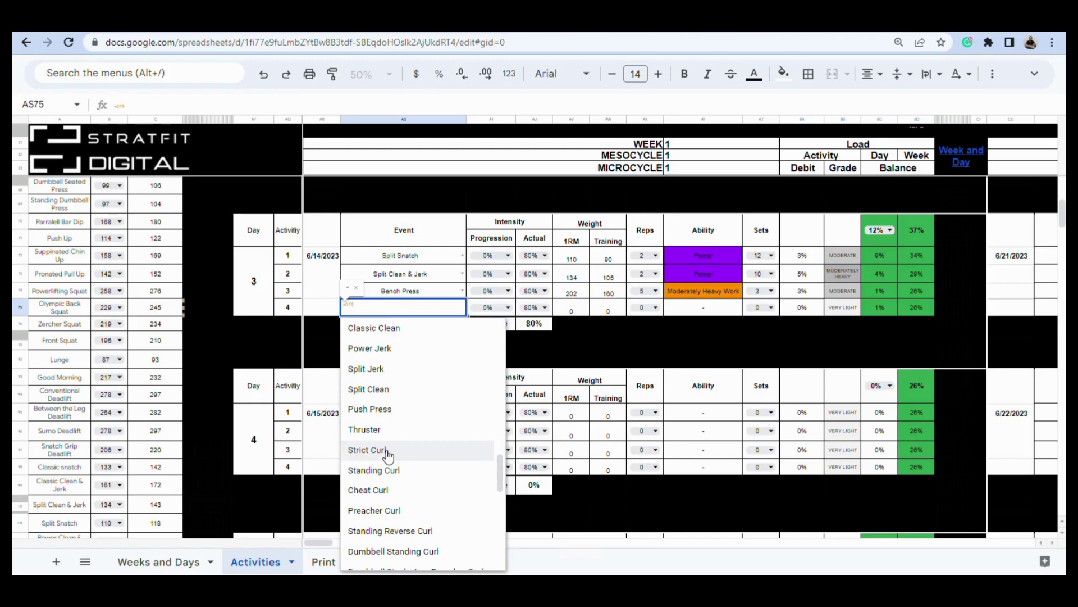
click(387, 450)
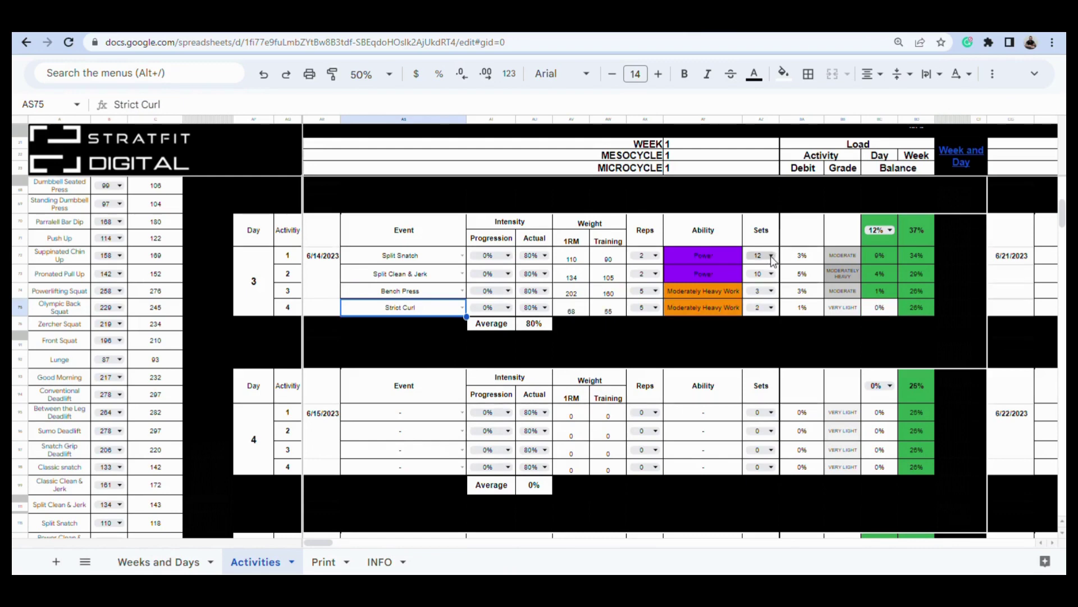
- Set the day 3 sets to 9 for both Split Snatch and Split Clean & Jerk
click(771, 256)
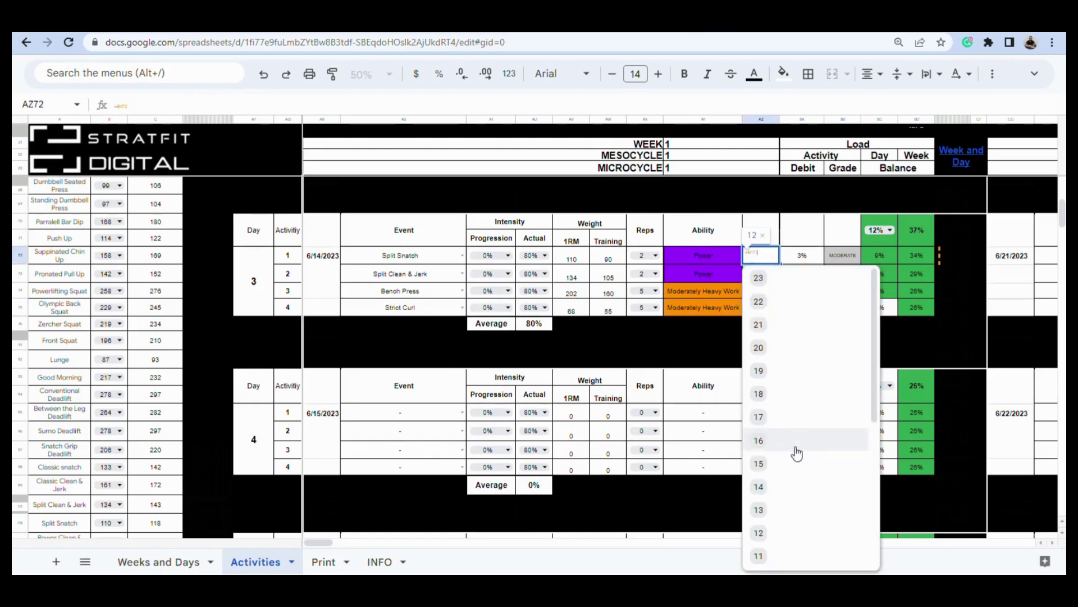
scroll(796, 454, down, 3)
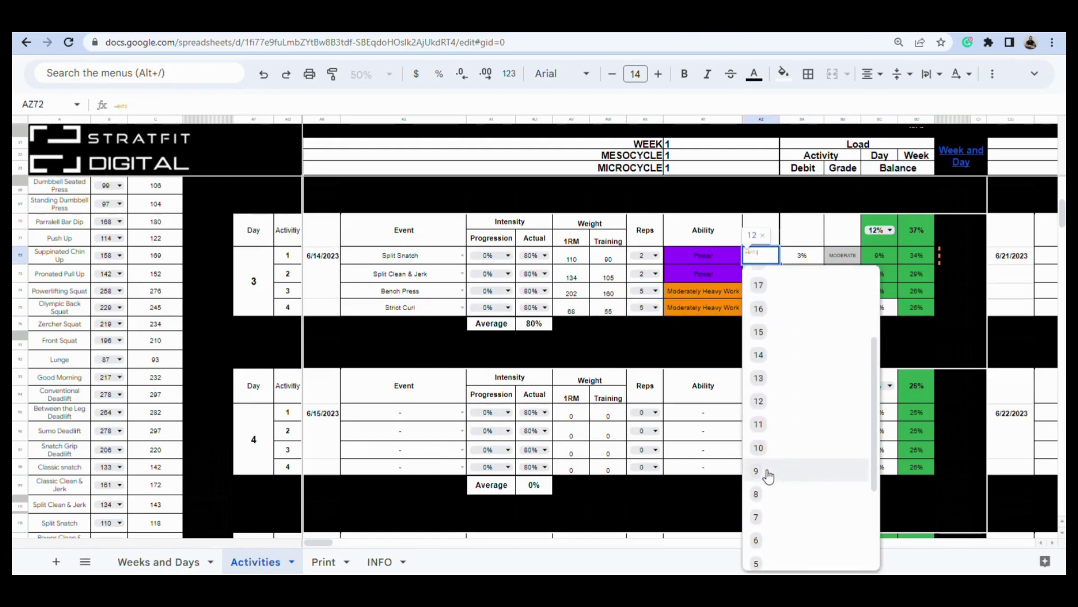
click(766, 473)
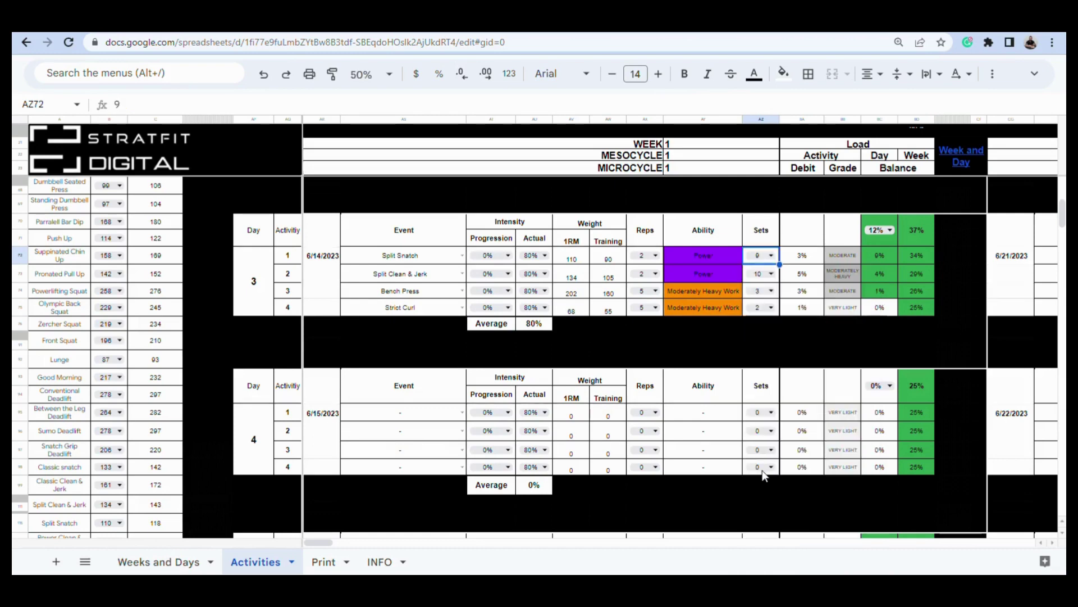
click(771, 274)
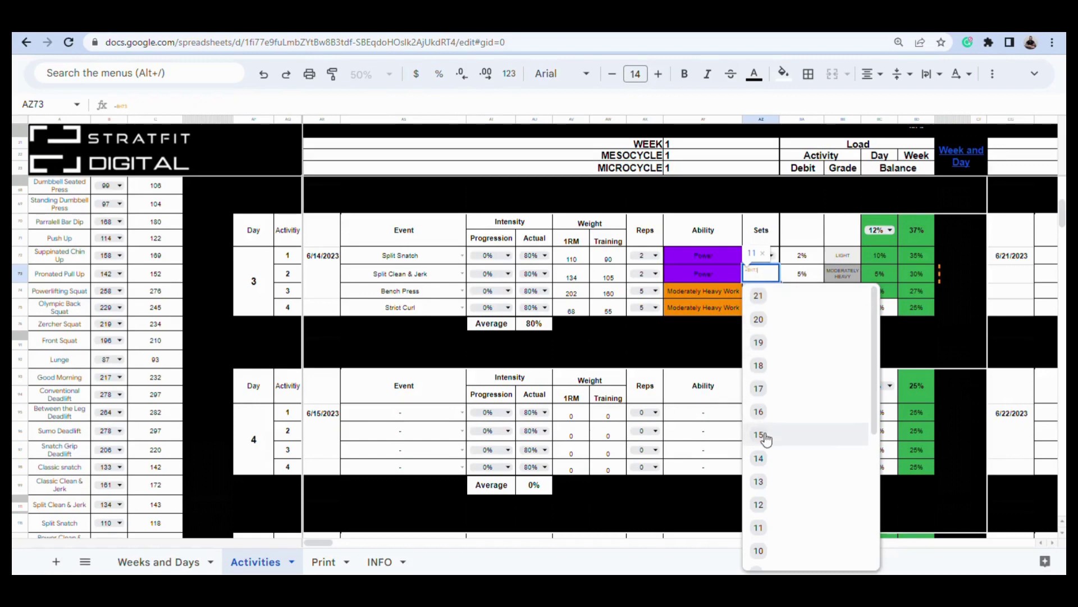
scroll(766, 436, down, 3)
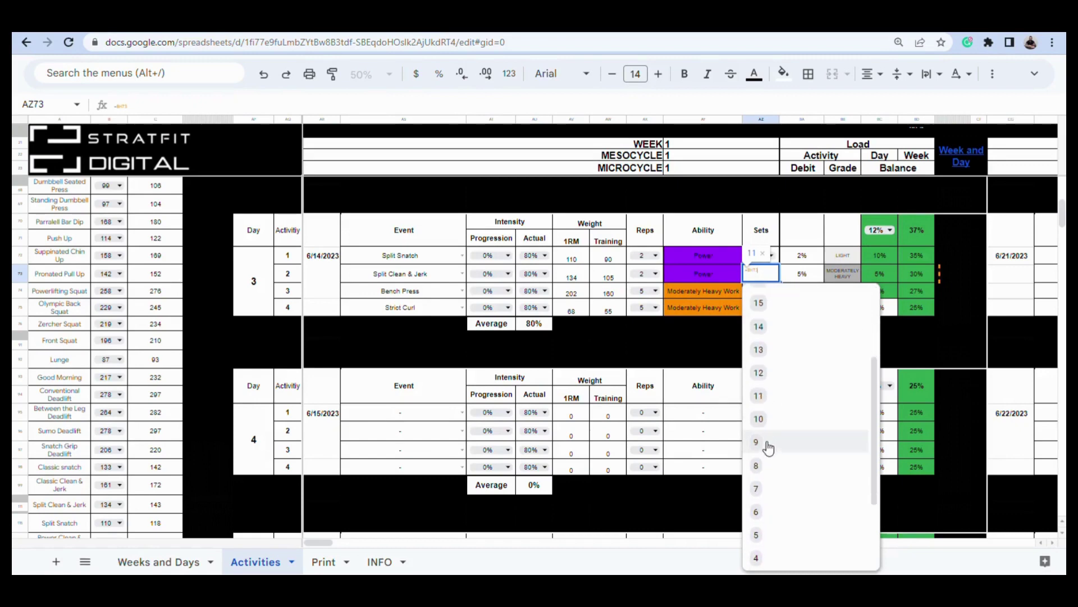
click(769, 448)
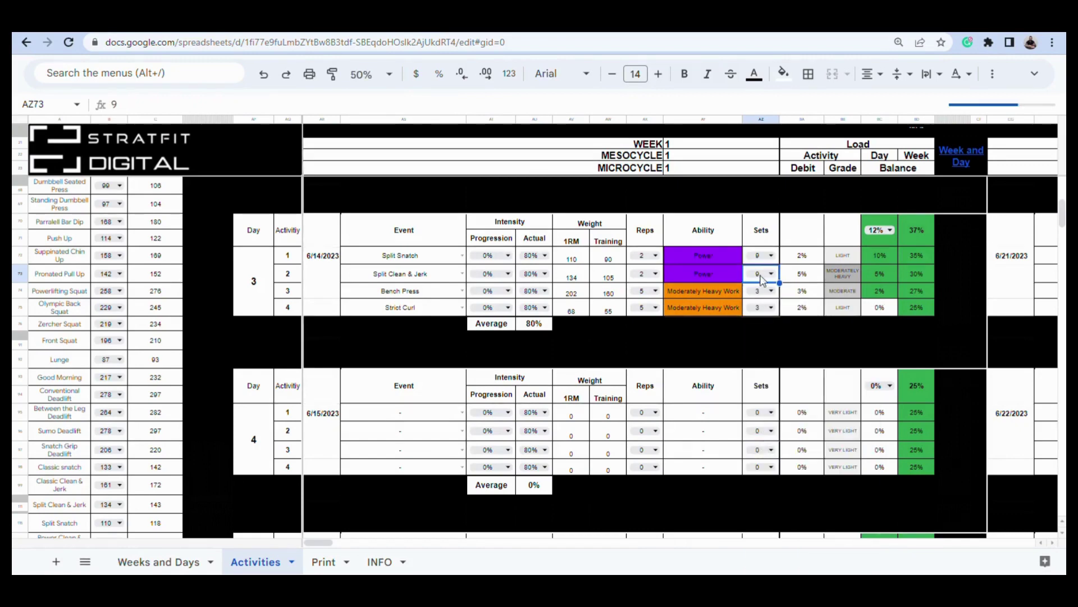
- Set the day 3 sets to 4 for both Bench Press and Strict Curl
click(772, 291)
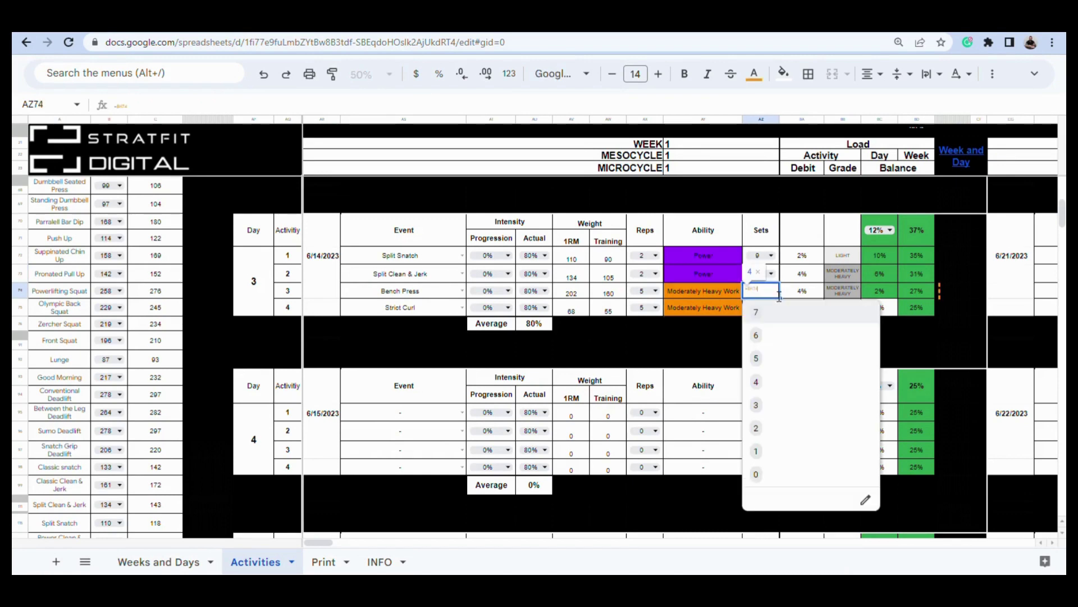
click(766, 385)
click(772, 307)
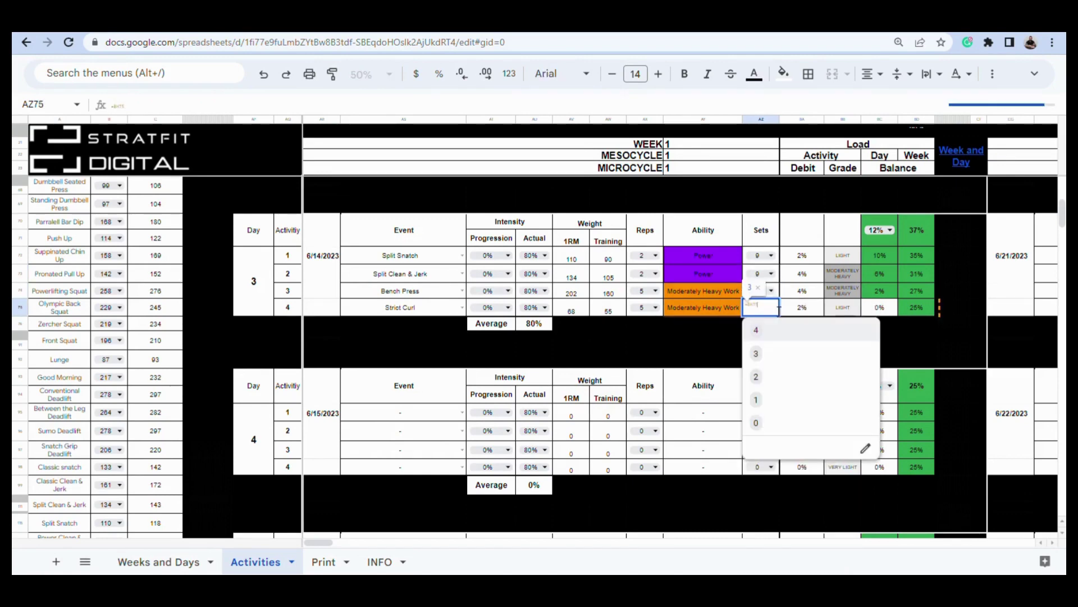
click(757, 334)
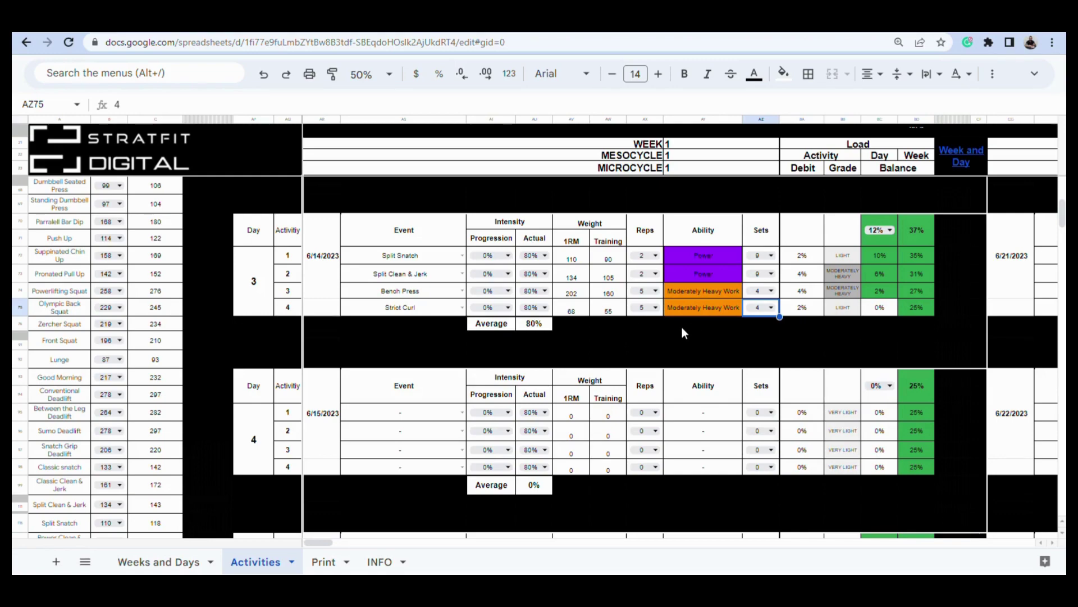
- Choose Classic snatch as the event for activity 1 of day 5
scroll(682, 327, down, 5)
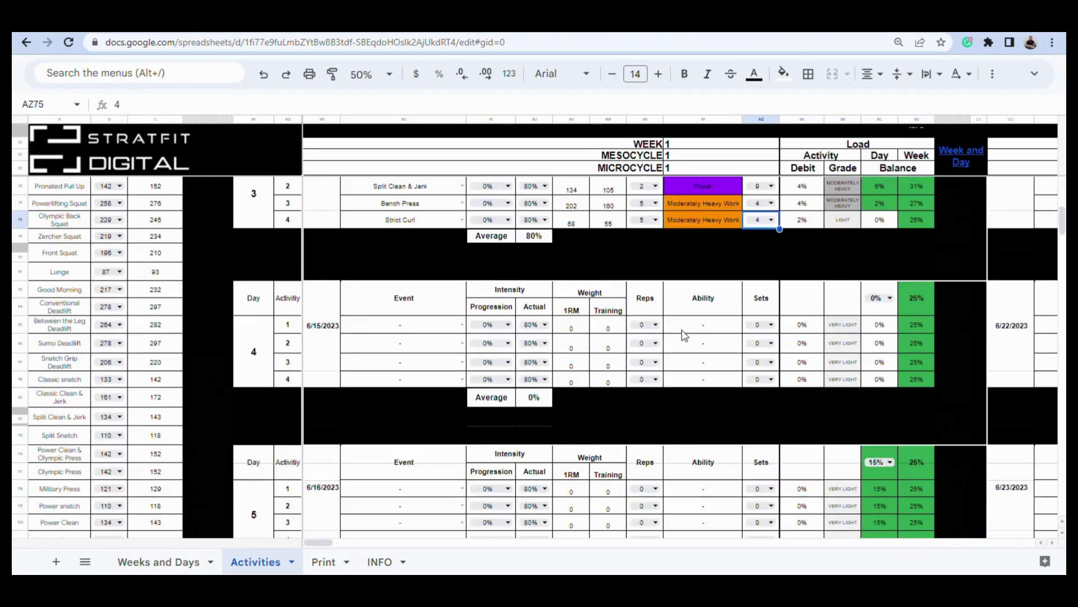
scroll(683, 338, down, 1)
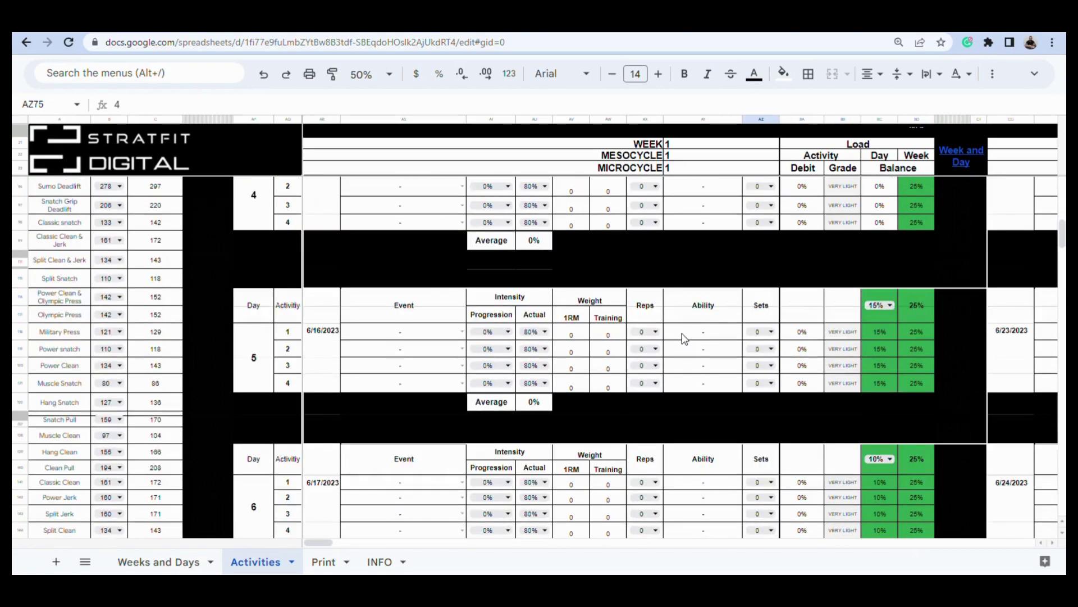
scroll(683, 338, down, 2)
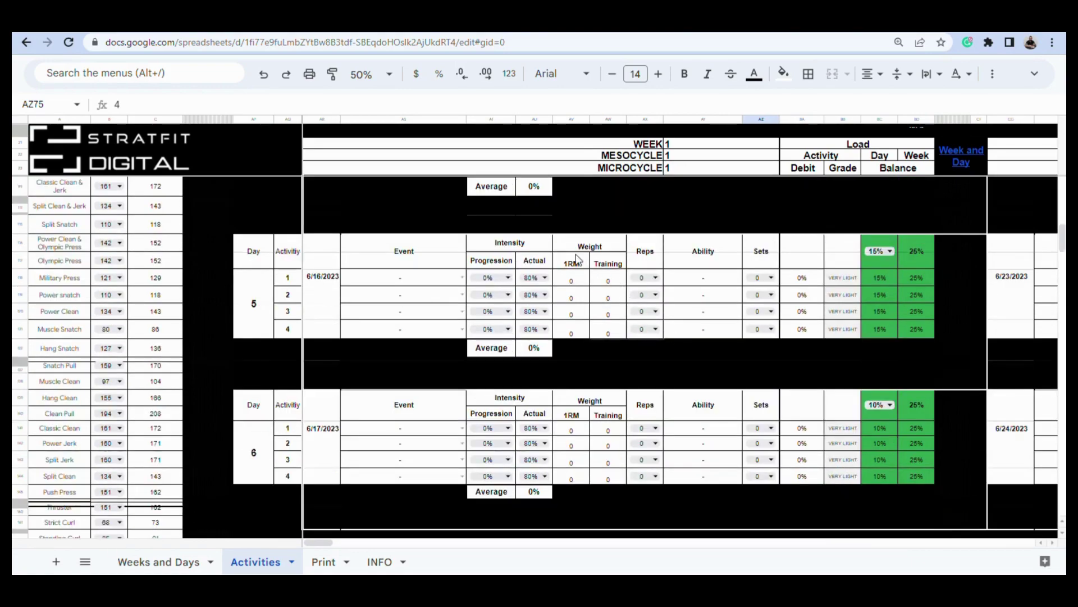
click(463, 280)
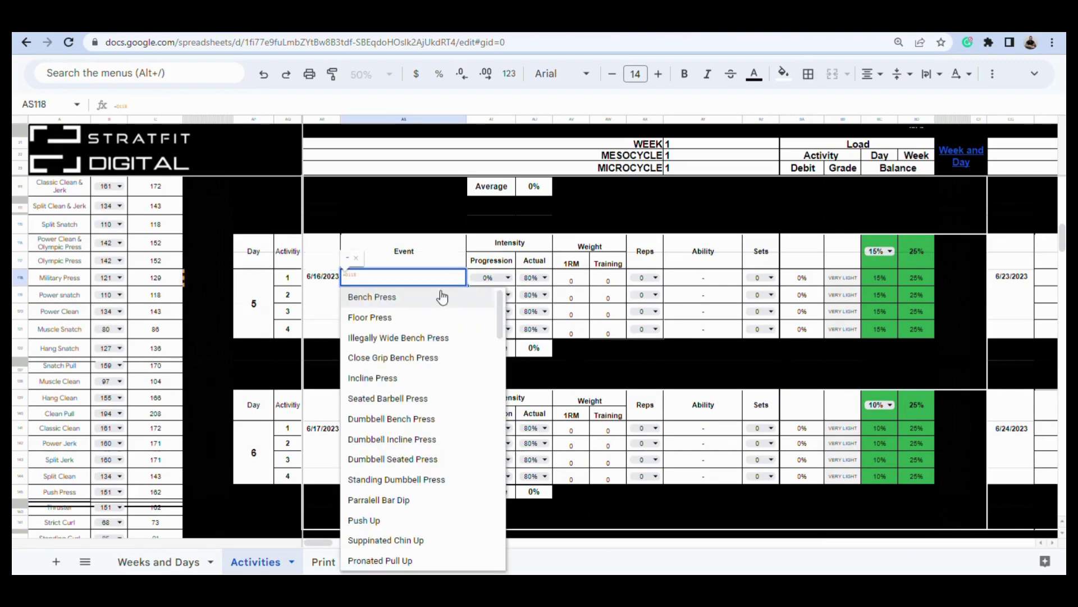
scroll(443, 337, down, 3)
scroll(445, 362, down, 5)
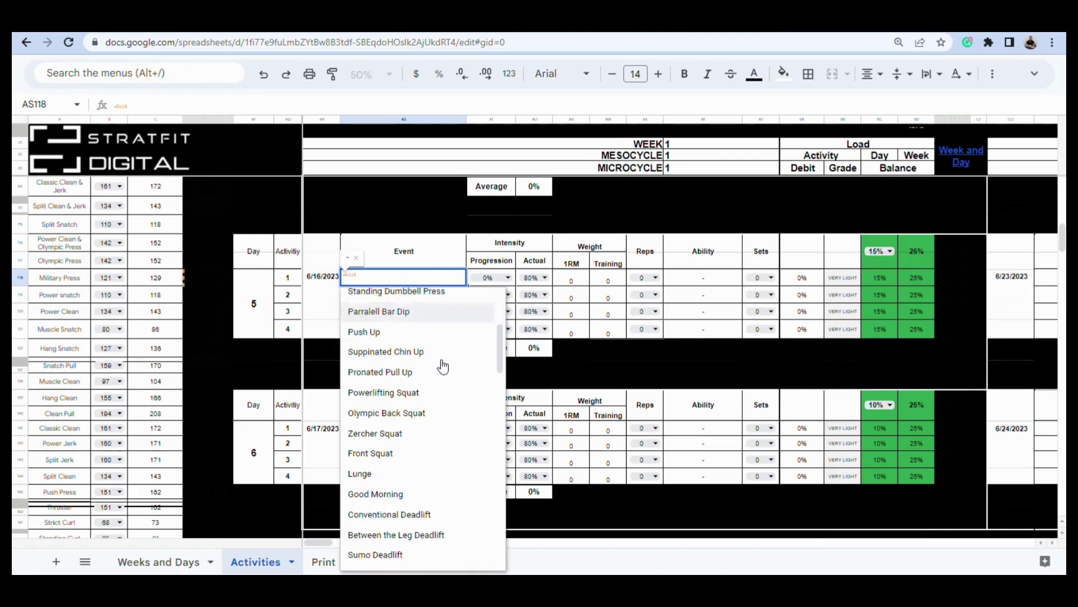
scroll(444, 369, down, 2)
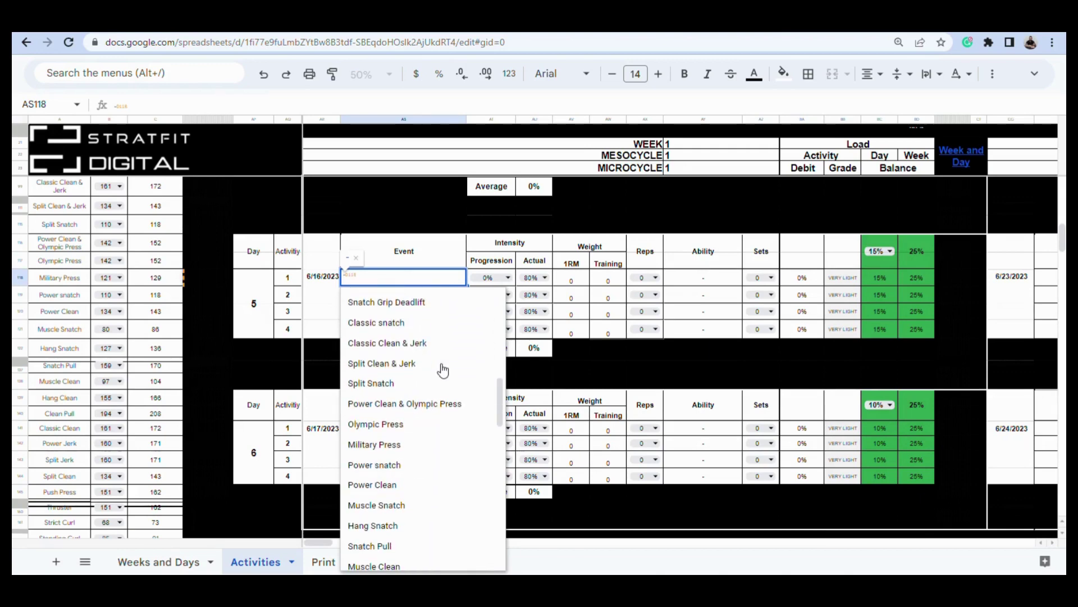
scroll(378, 393, up, 1)
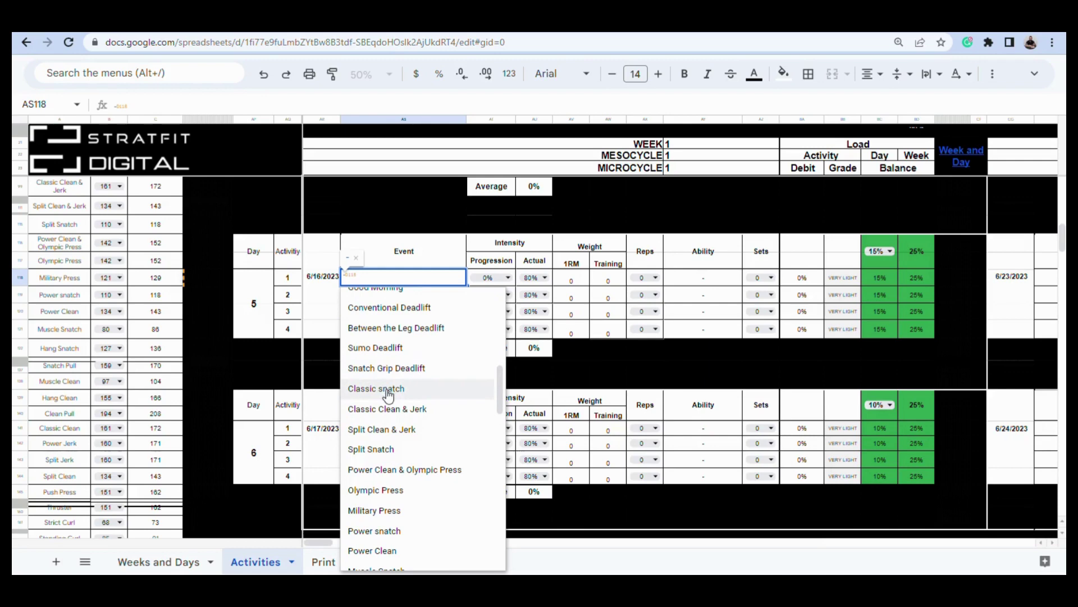
click(387, 394)
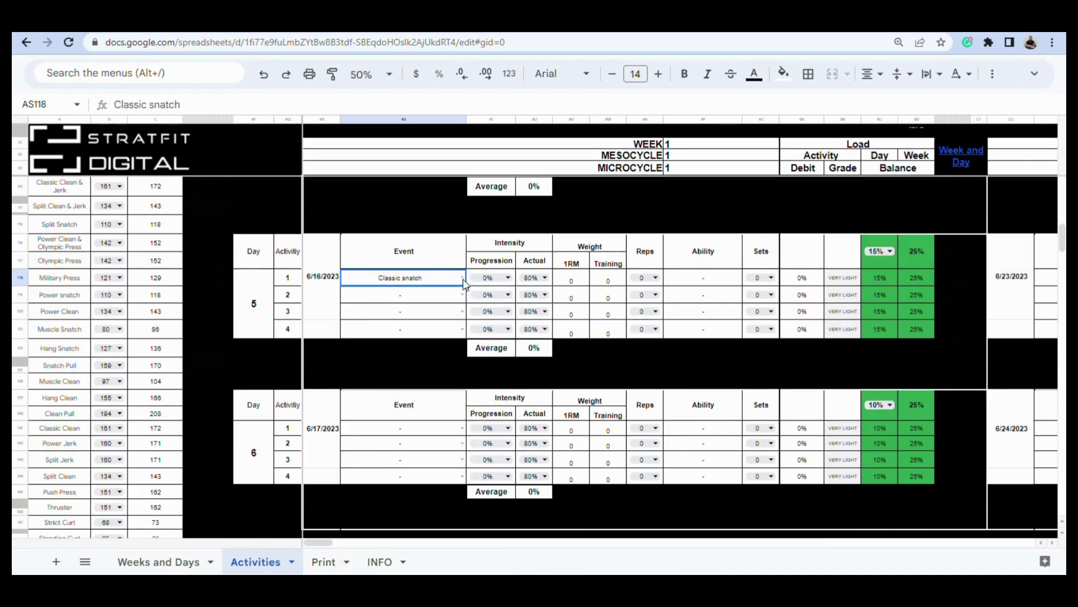
- Choose Classic Clean & Jerk for activity 2 and Olympic Back Squat for activity 3 of day 5
click(462, 294)
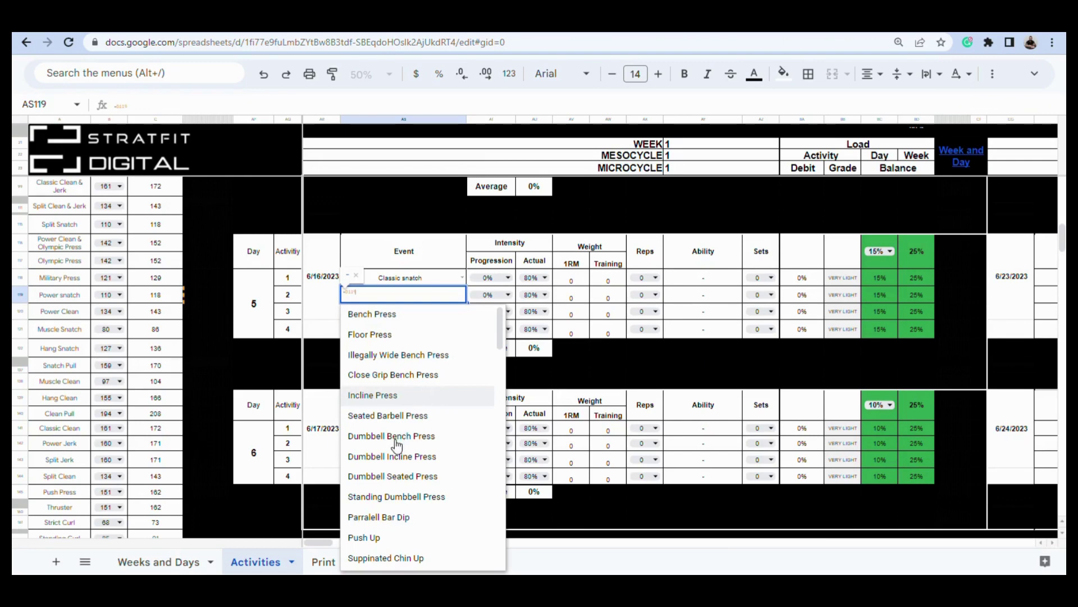
scroll(389, 395, down, 5)
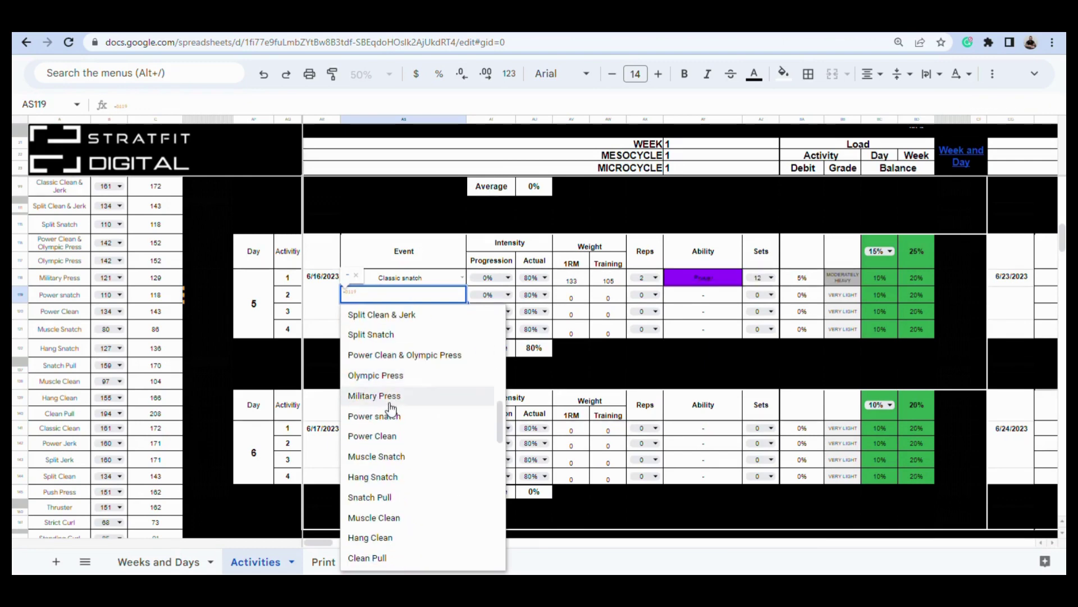
scroll(383, 442, up, 3)
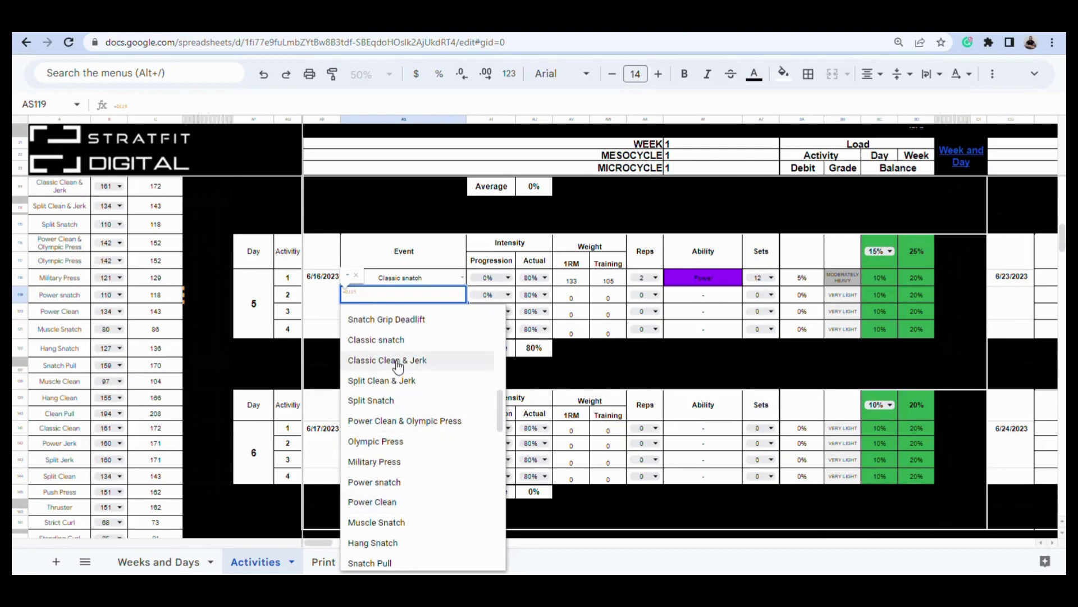
click(397, 360)
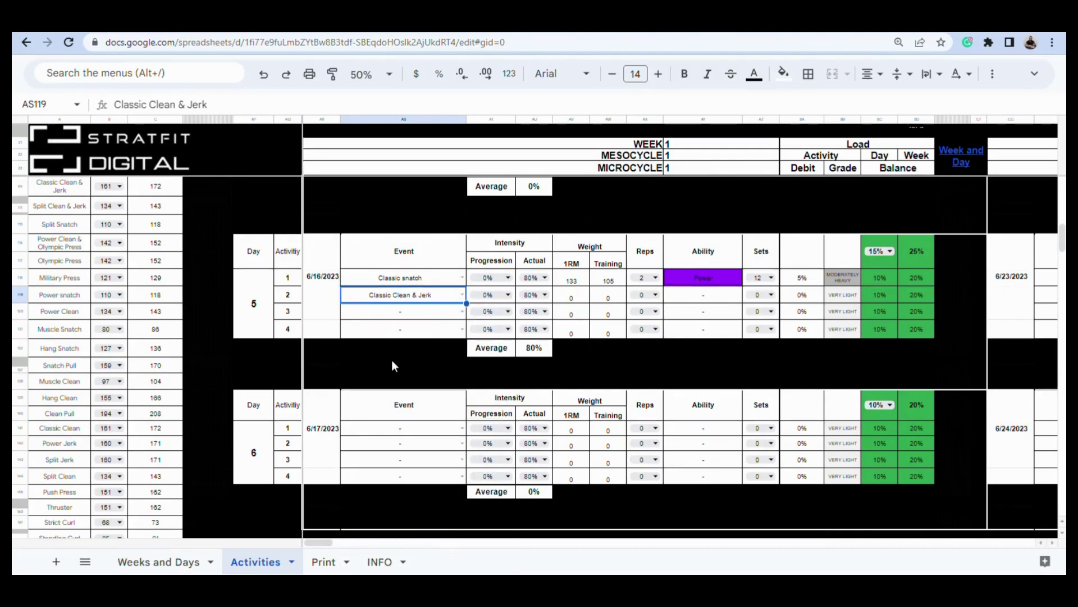
click(463, 312)
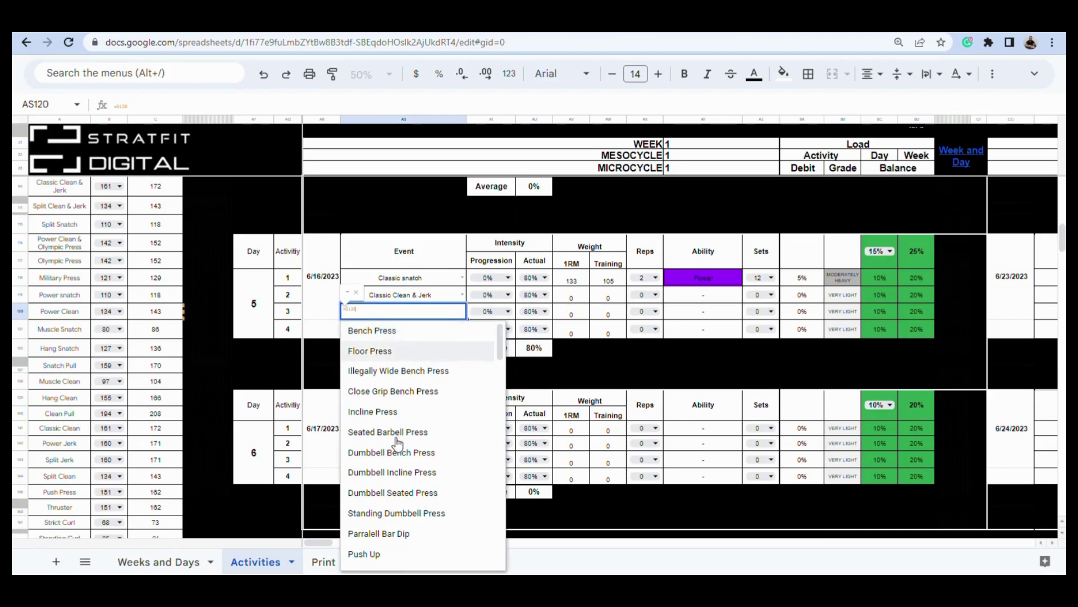
scroll(402, 386, down, 5)
scroll(390, 448, down, 1)
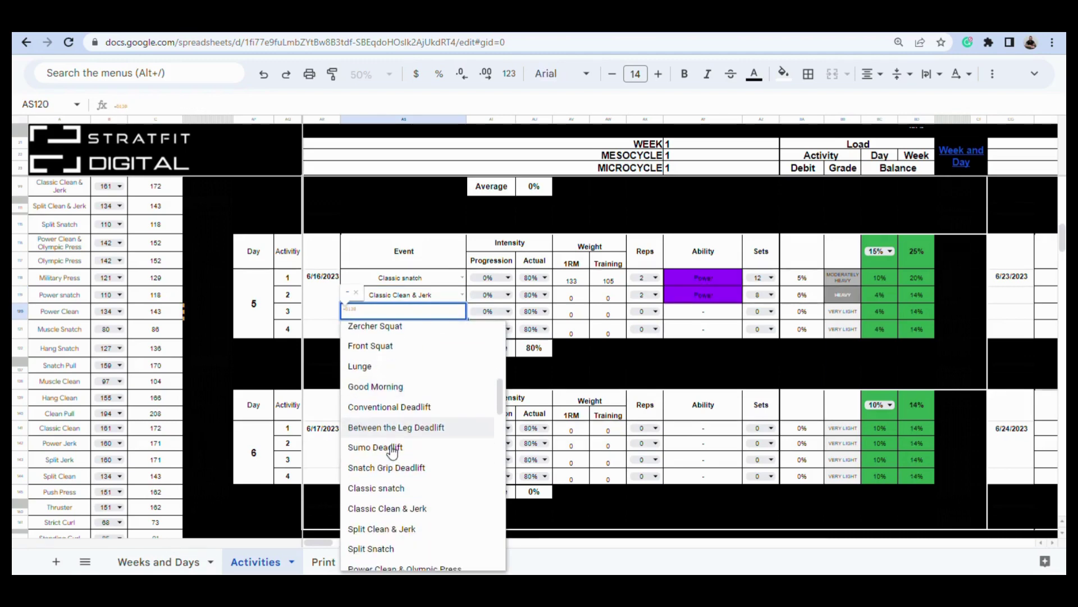
scroll(391, 449, up, 2)
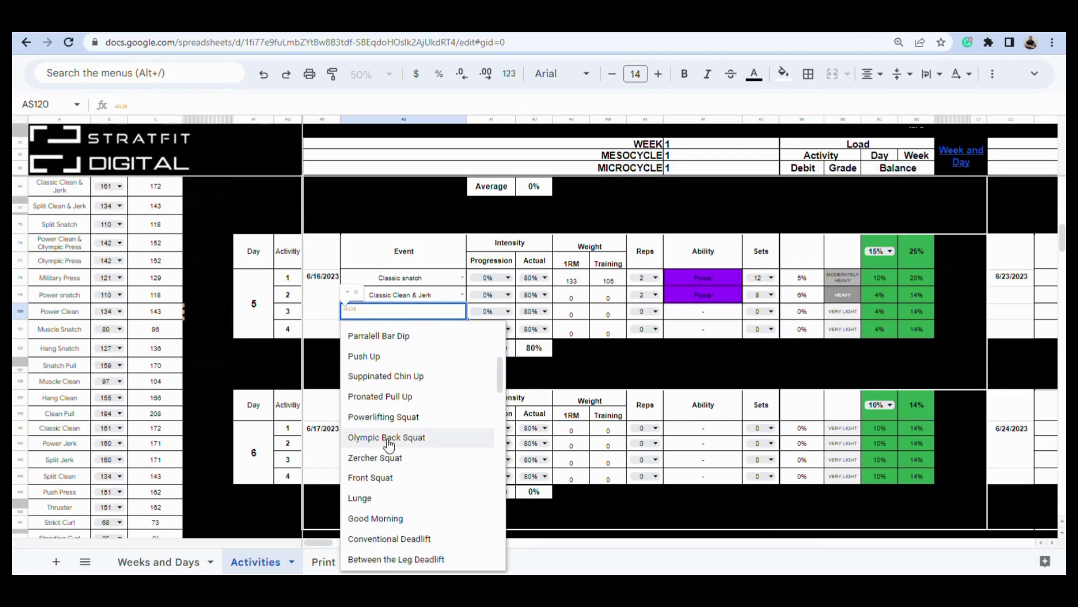
click(389, 442)
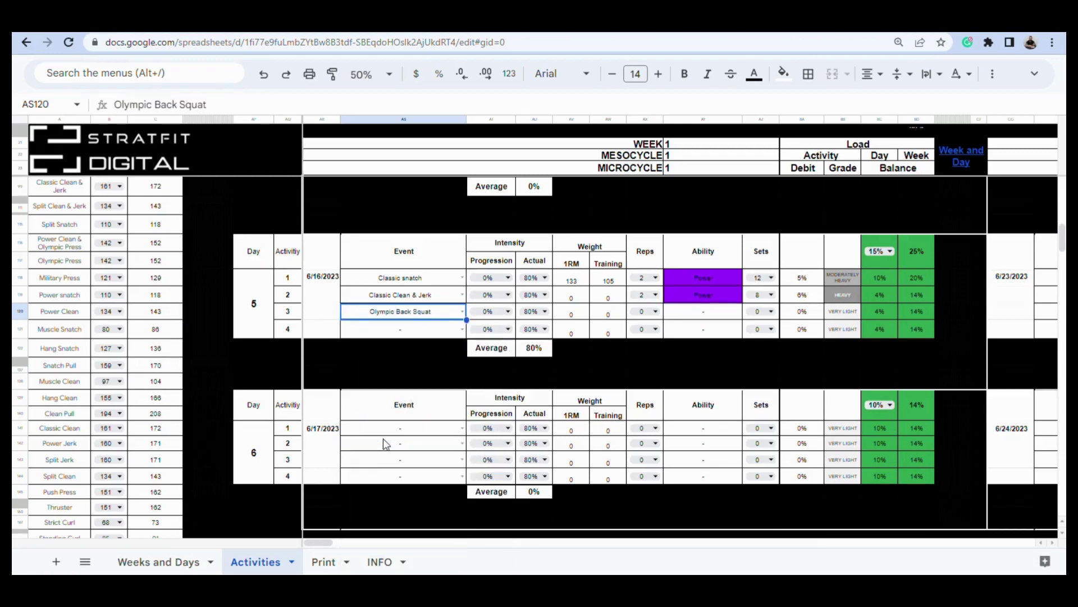
- Set the day 5 sets to 8 for Classic snatch, 7 for Classic Clean & Jerk and 4 for Olympic Back Squat
click(771, 278)
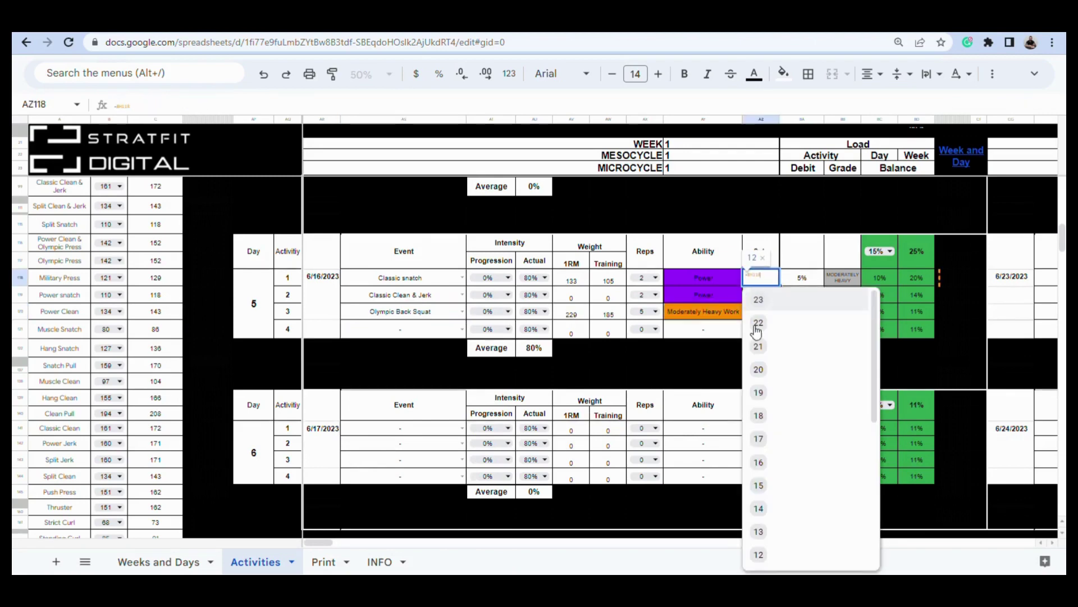
scroll(773, 513, down, 3)
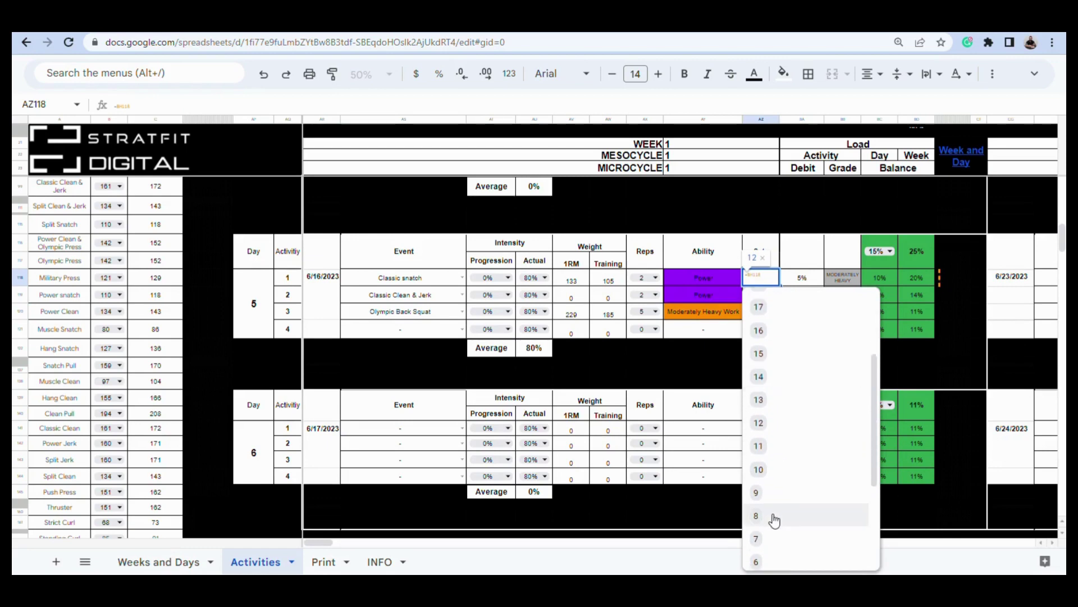
click(774, 517)
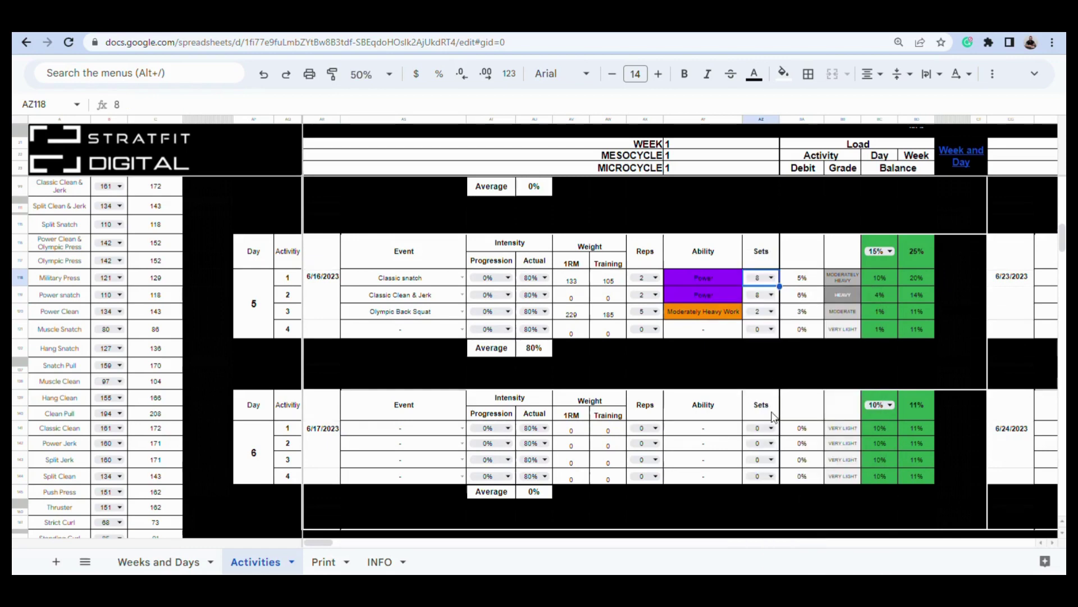
click(772, 296)
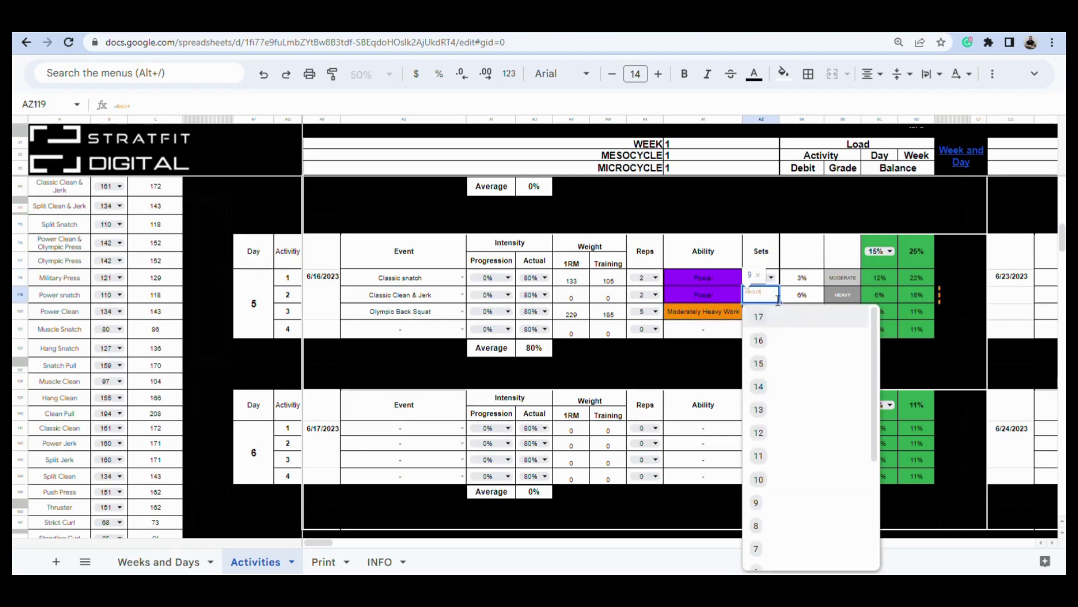
click(765, 551)
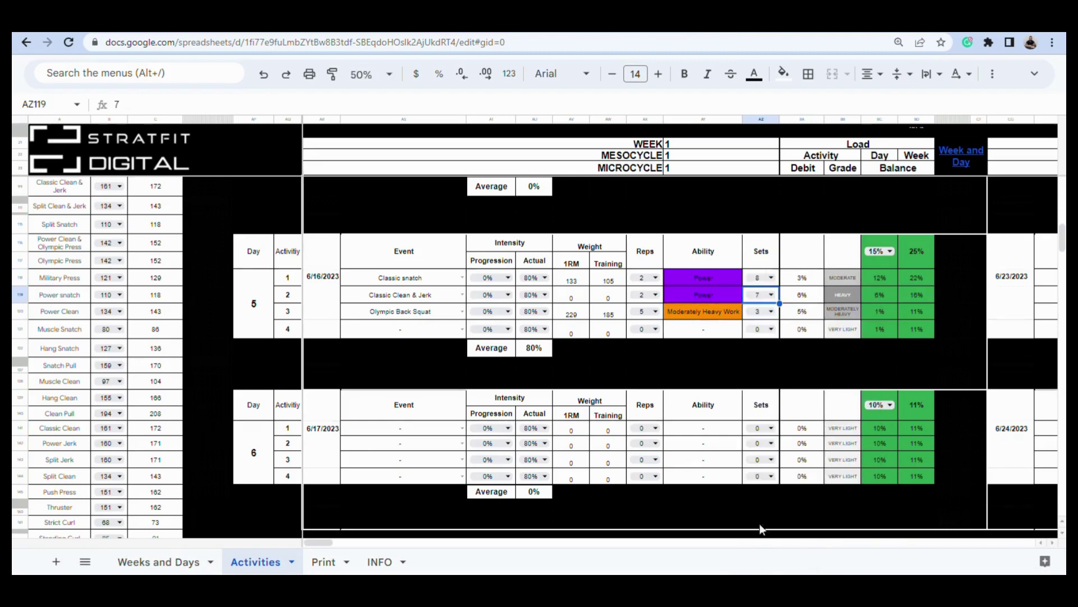
click(771, 313)
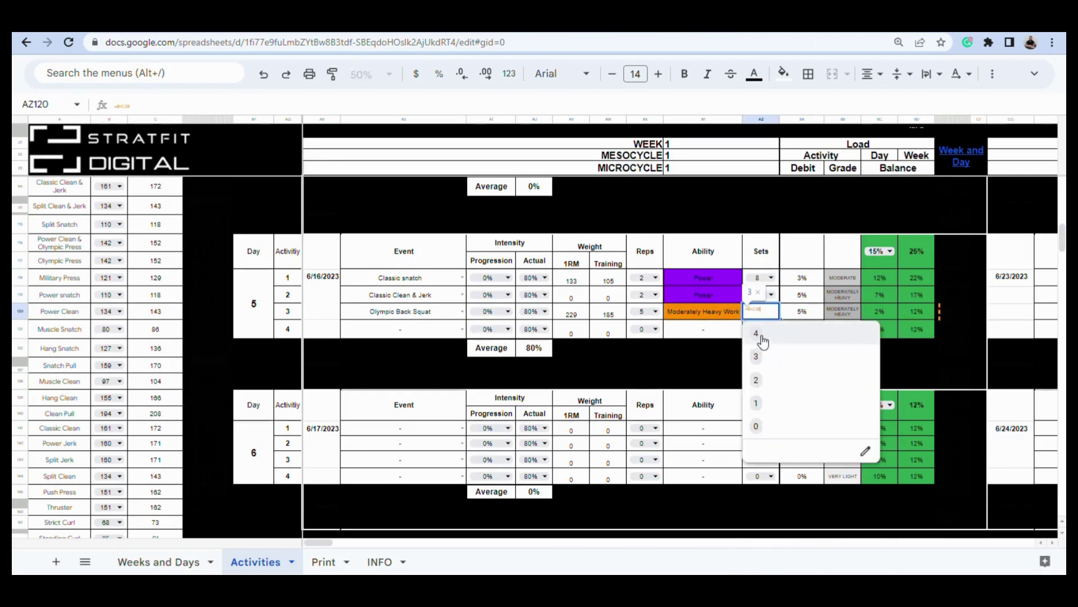
click(761, 335)
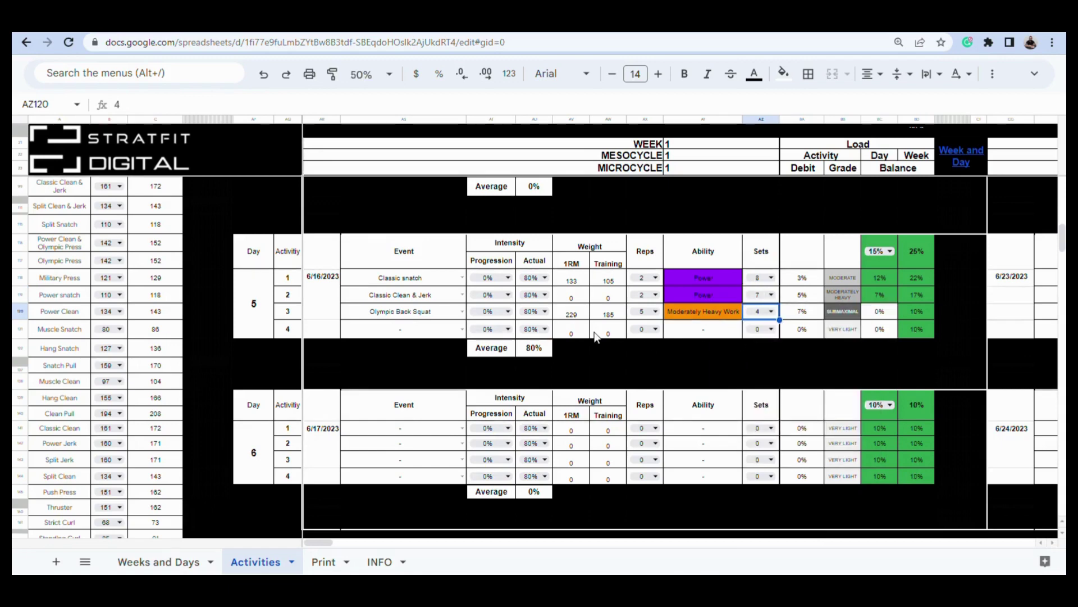
- Choose Dumbbell Bench Press for activity 1 and Bent Over Barbell Row for activity 2 of day 6
scroll(595, 336, down, 5)
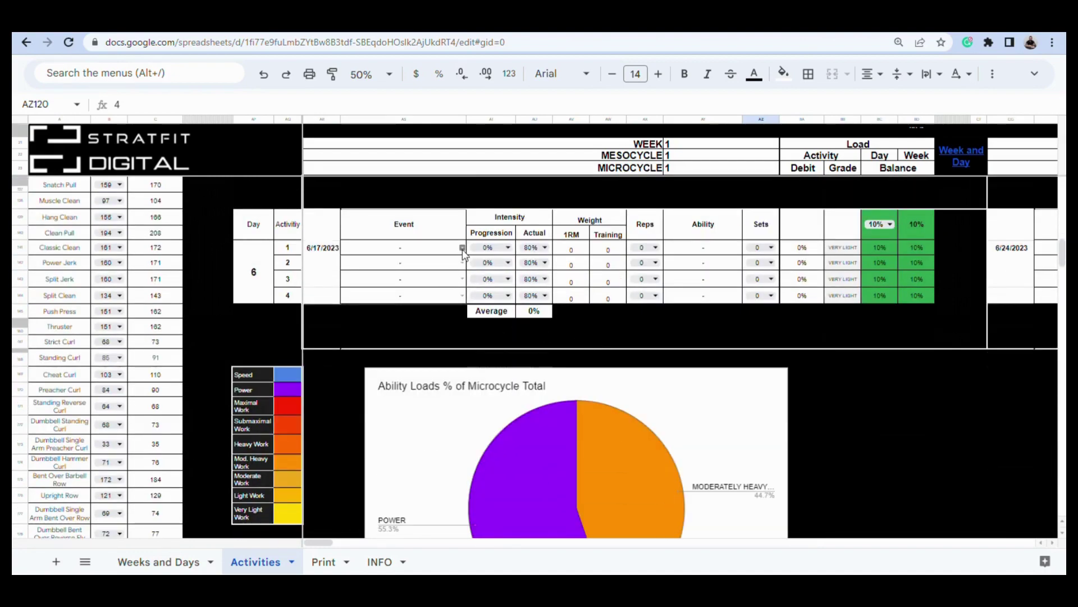
click(462, 248)
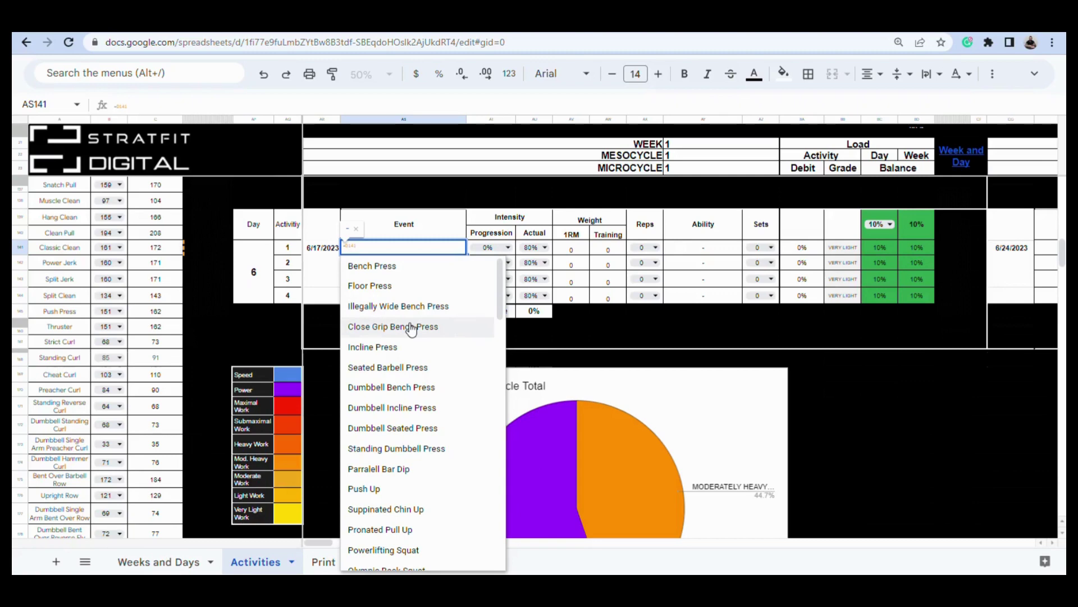
click(406, 387)
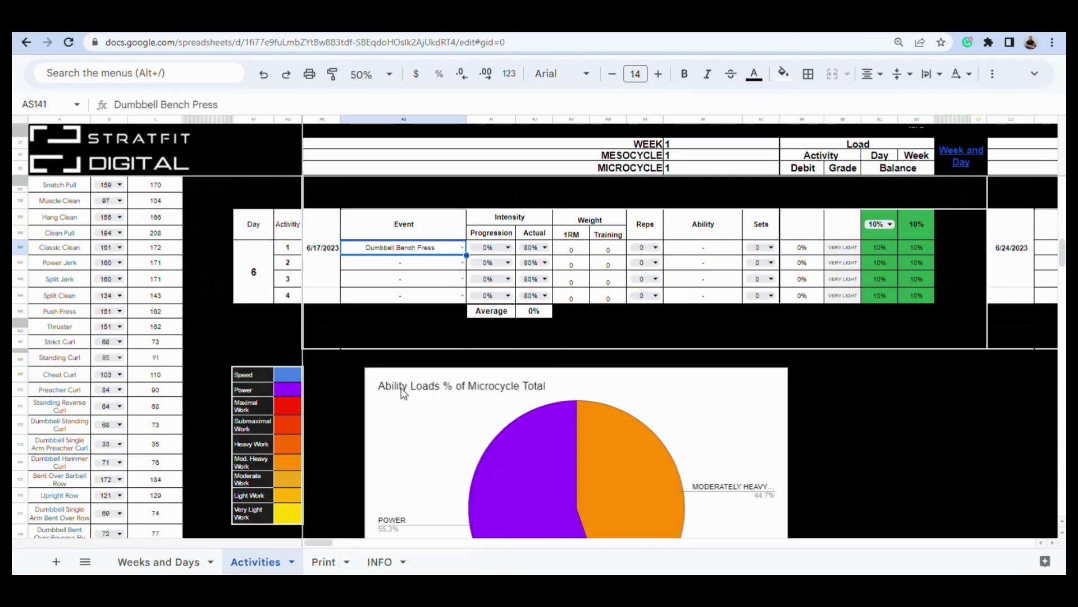
click(462, 263)
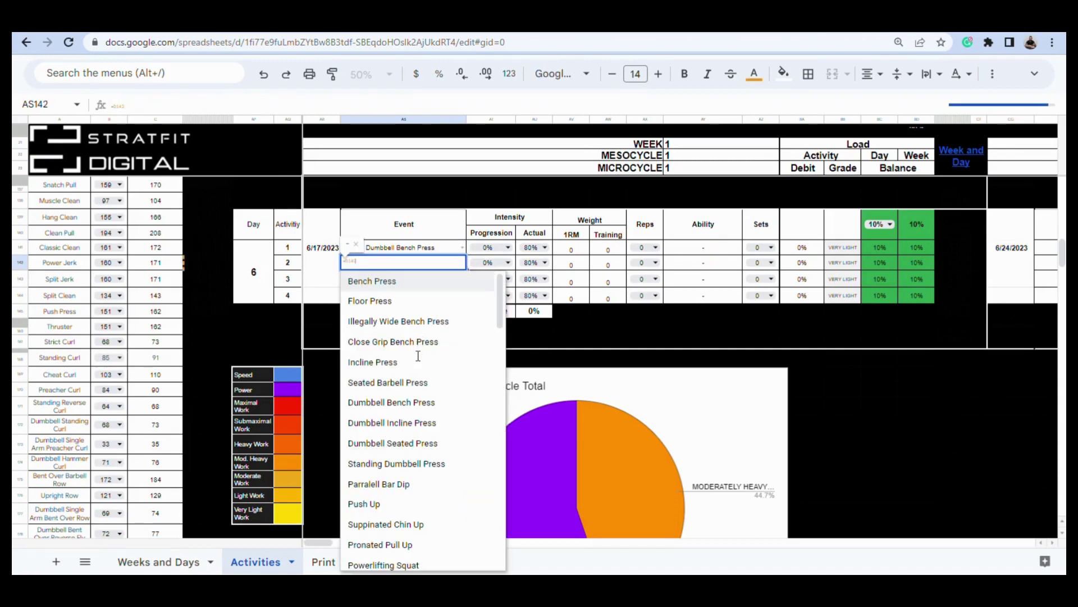
scroll(413, 370, down, 6)
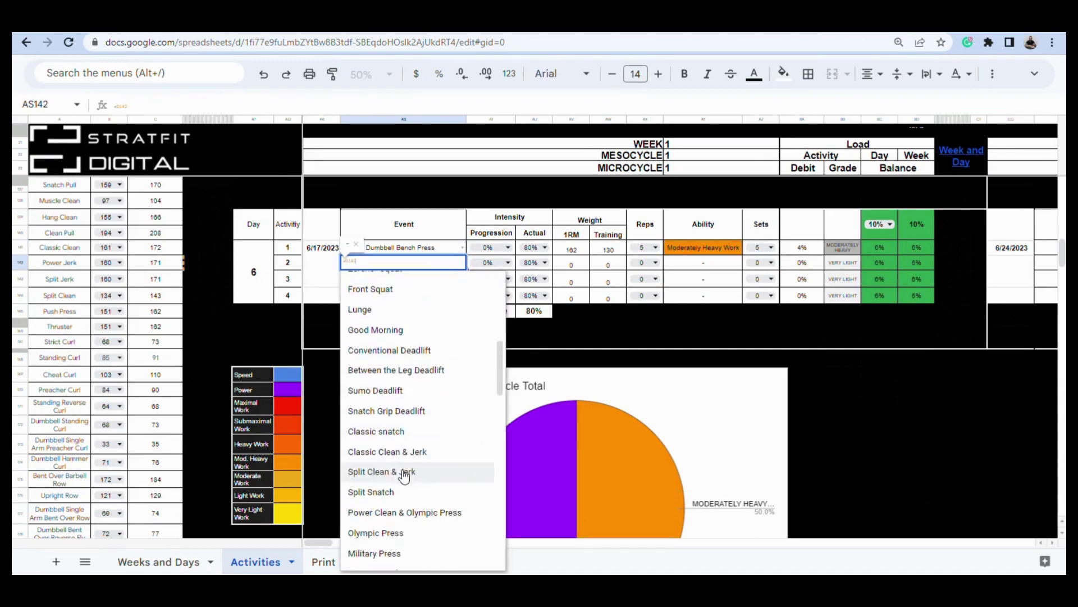
scroll(404, 475, down, 5)
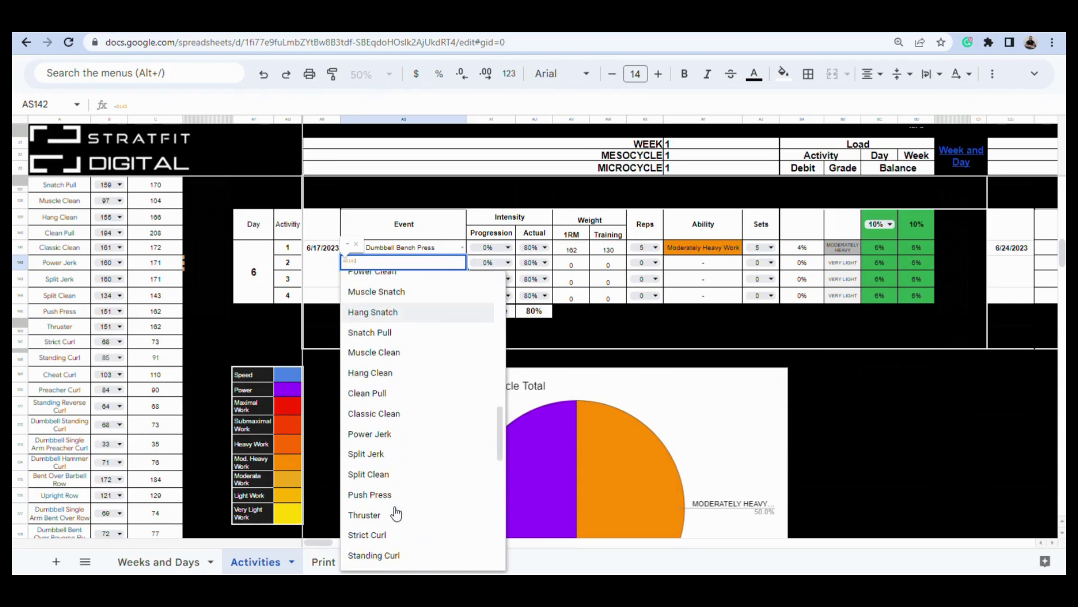
scroll(396, 513, down, 3)
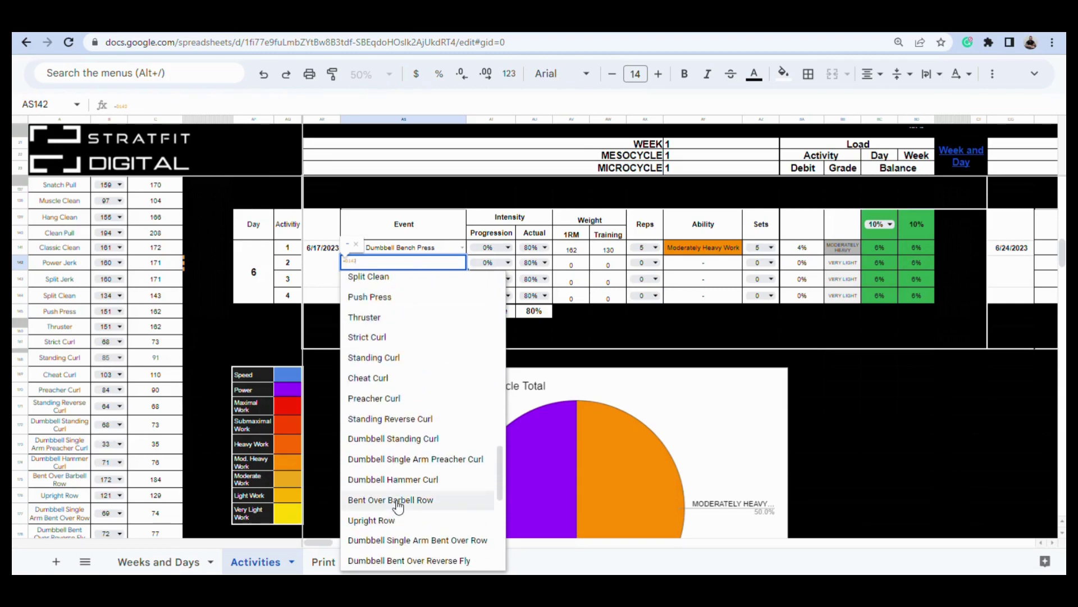
click(396, 500)
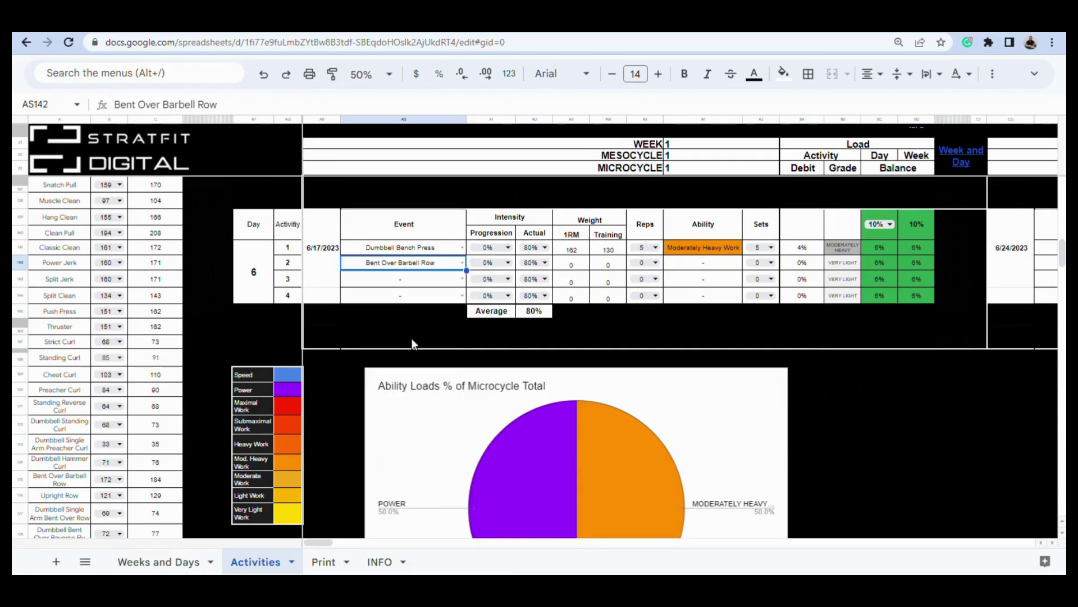
- Choose Wide Grip Pulldown as the event for activity 3 of day 6
click(462, 279)
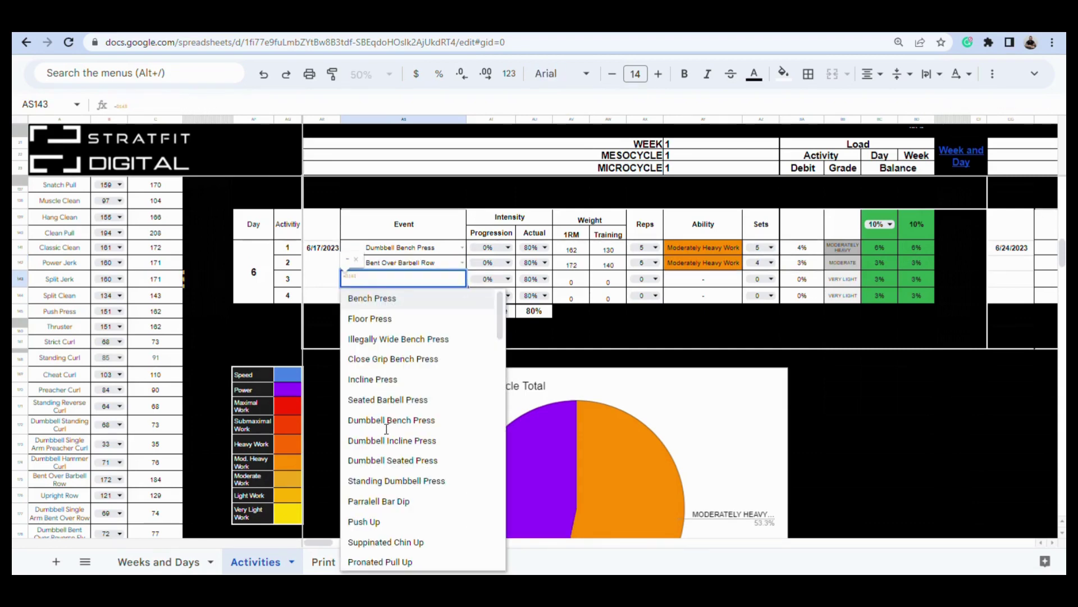
scroll(388, 431, down, 5)
scroll(387, 432, down, 10)
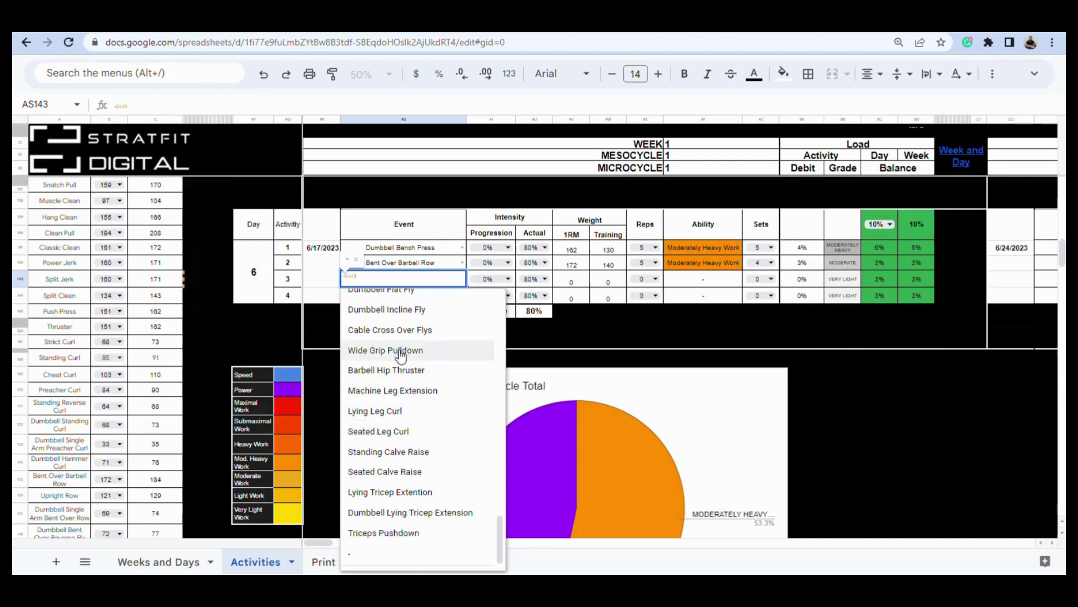
click(400, 351)
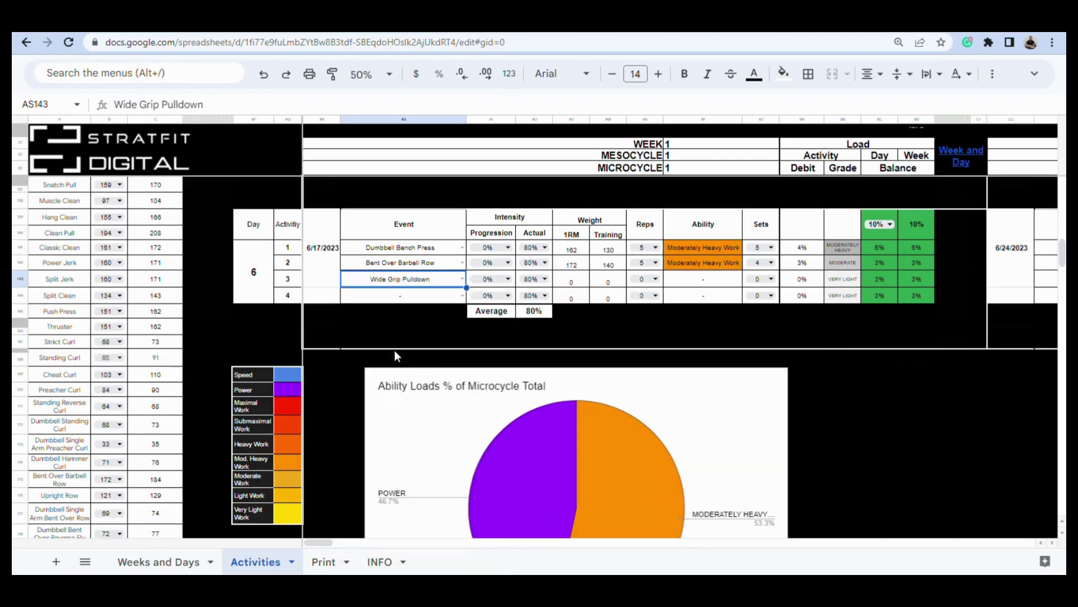
- Choose Upright Row as the event for activity 4 of day 6
click(463, 295)
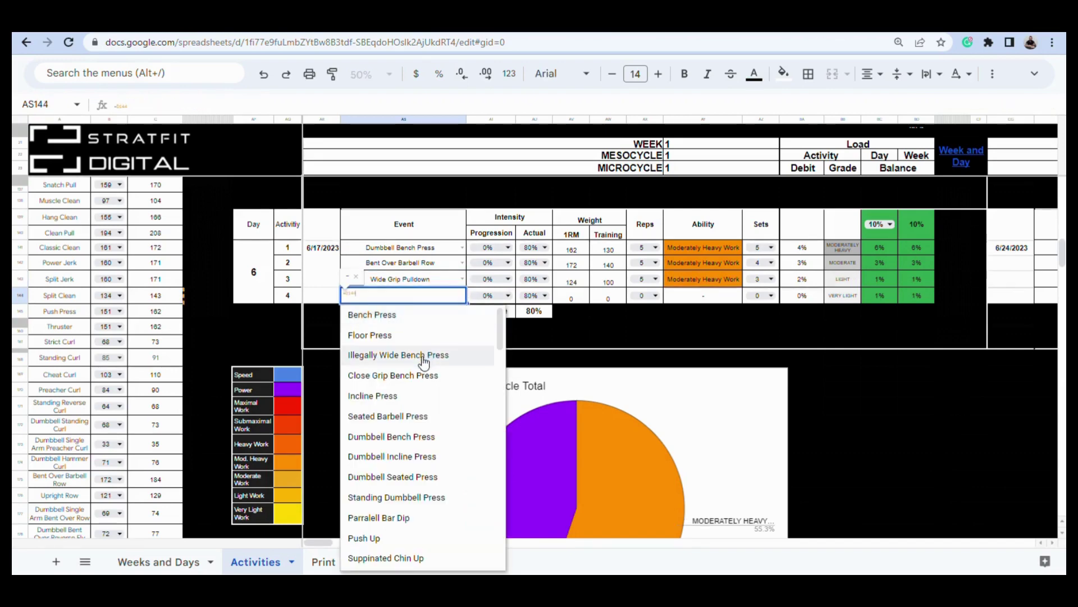
scroll(414, 386, down, 3)
scroll(414, 387, down, 4)
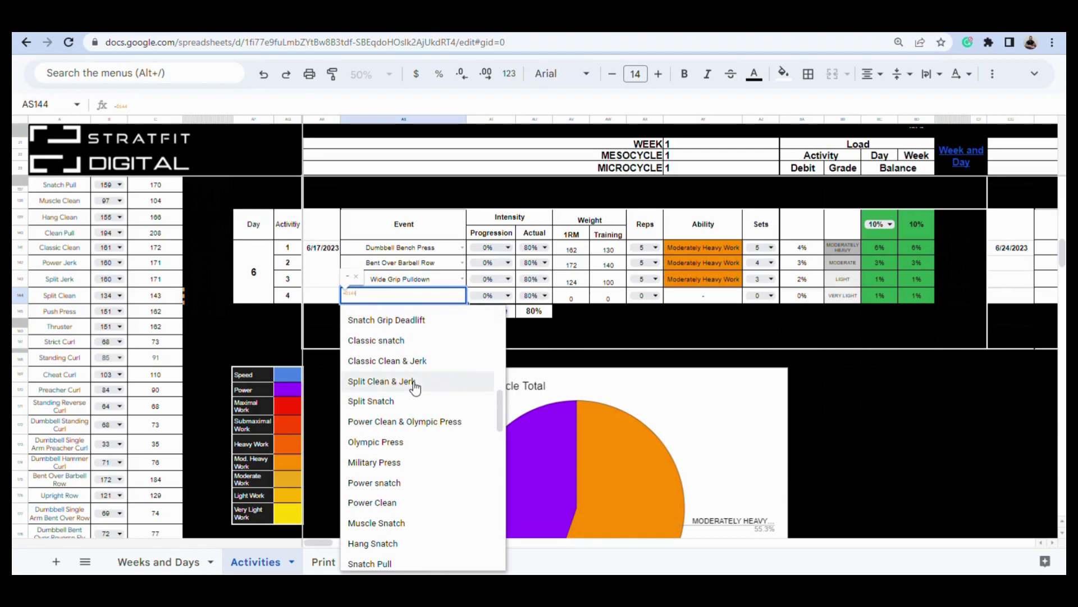
scroll(414, 386, down, 5)
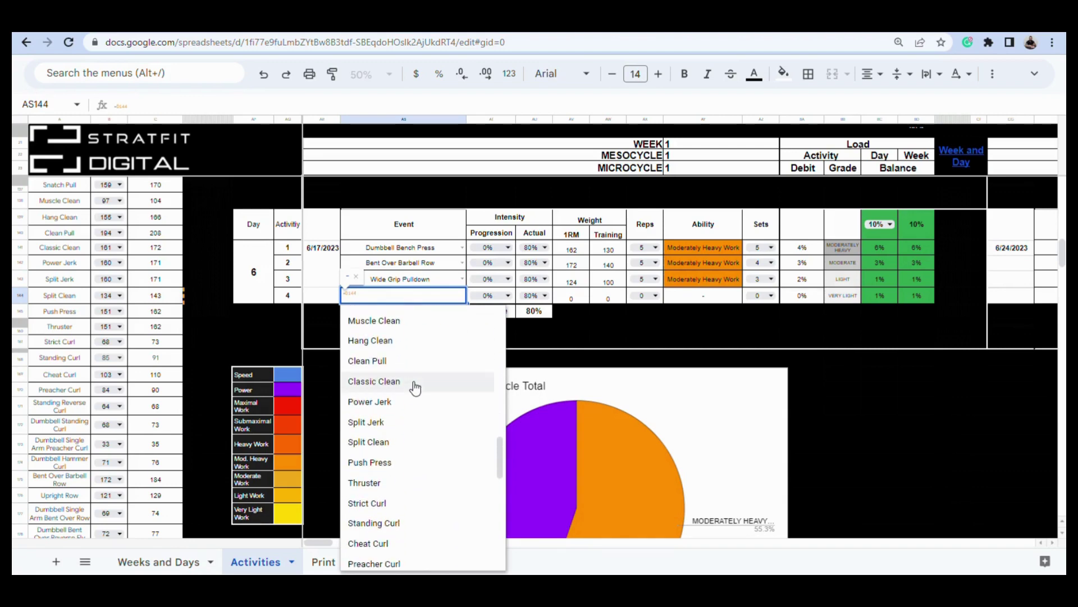
scroll(414, 387, down, 5)
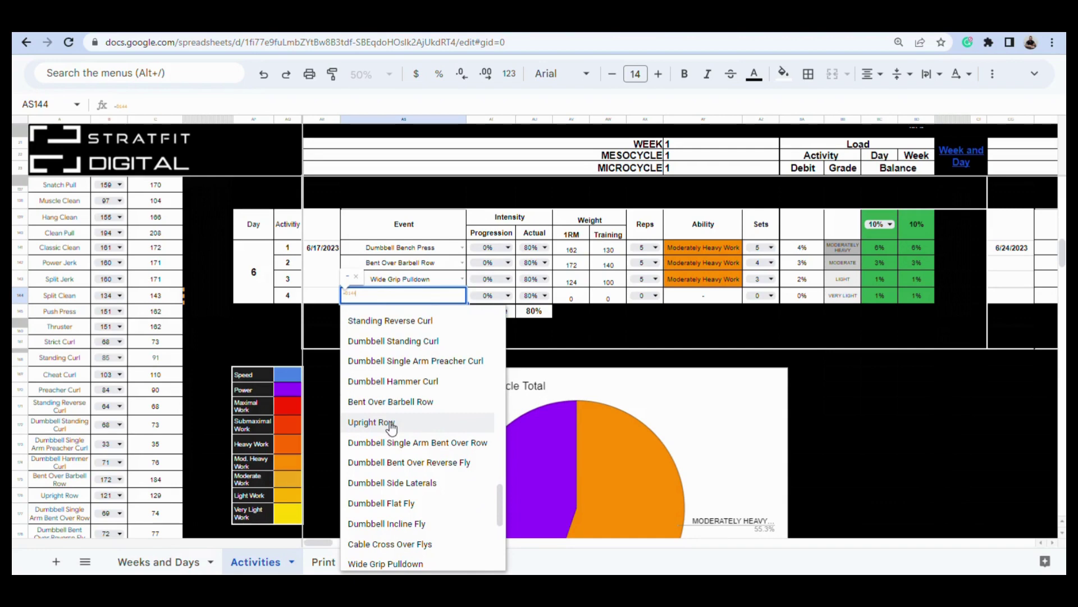
click(371, 421)
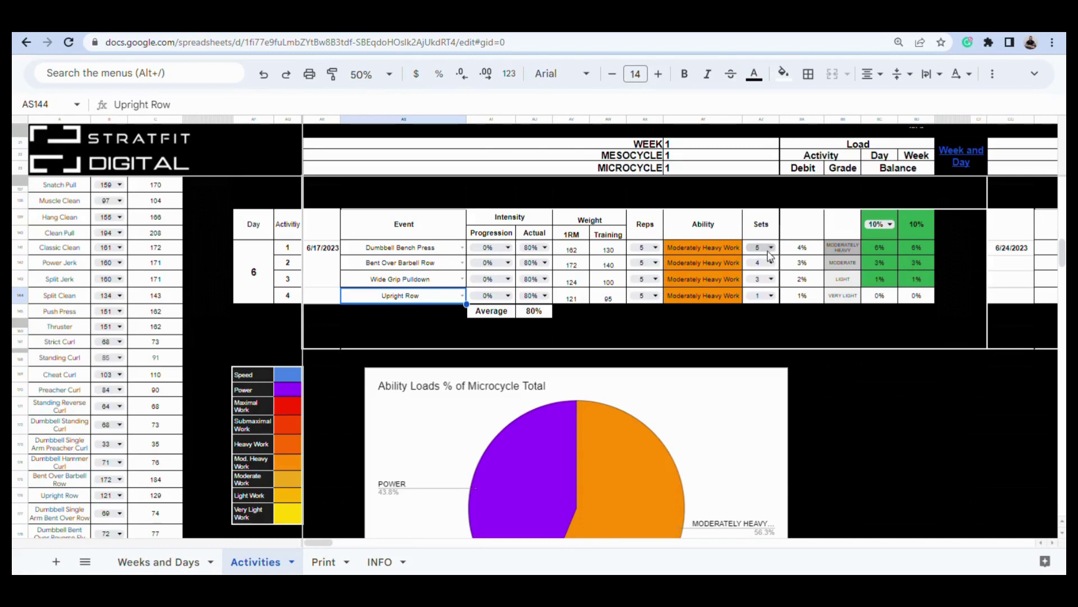
- Set the actual intensity of Dumbbell Bench Press on day 6 to 75%
click(545, 249)
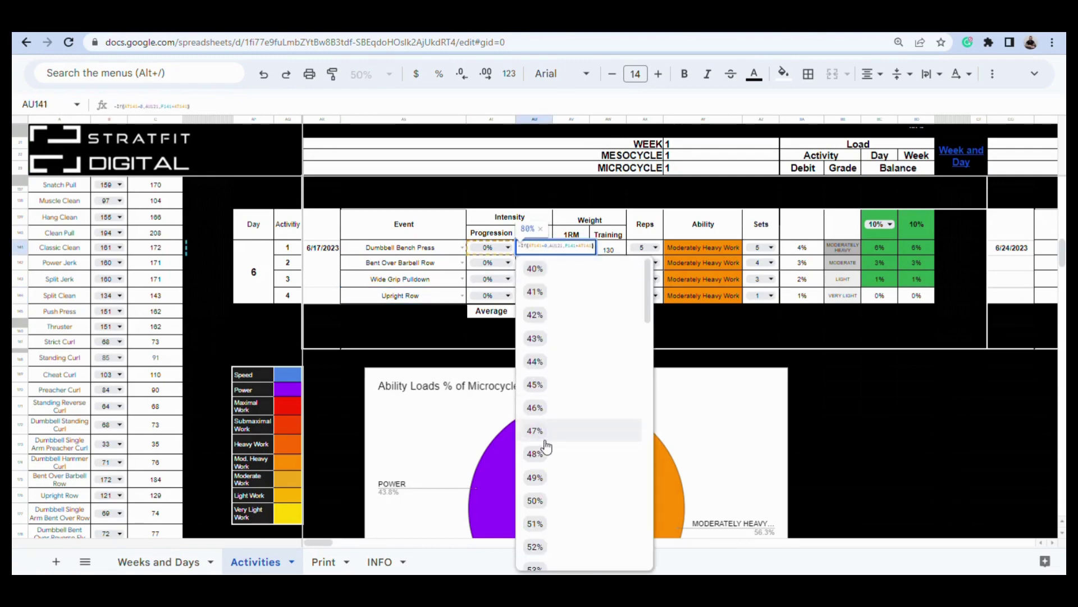
scroll(560, 454, down, 1)
scroll(560, 454, down, 8)
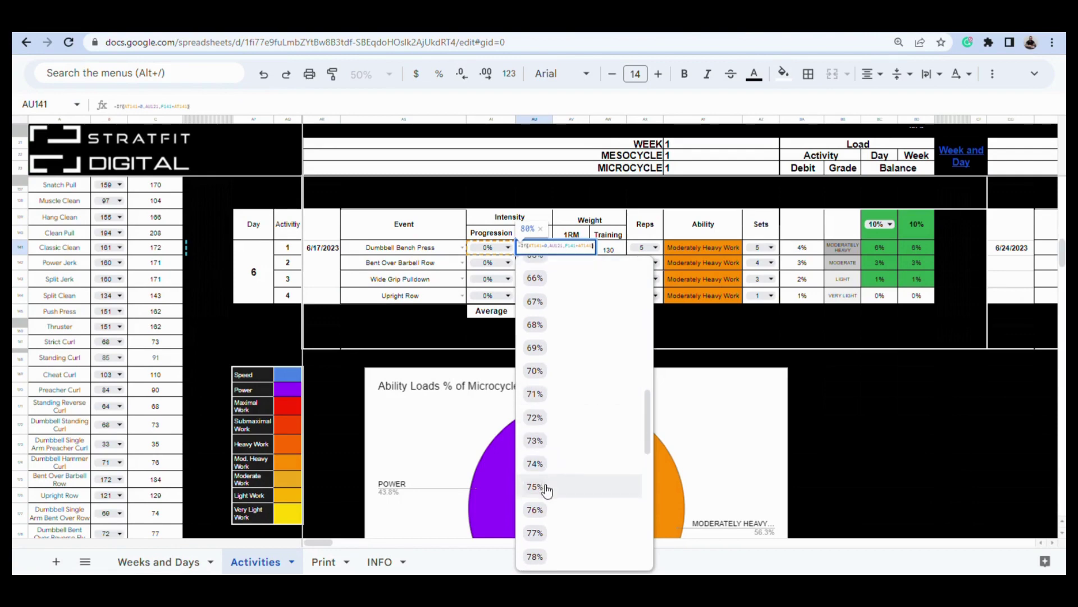
click(544, 487)
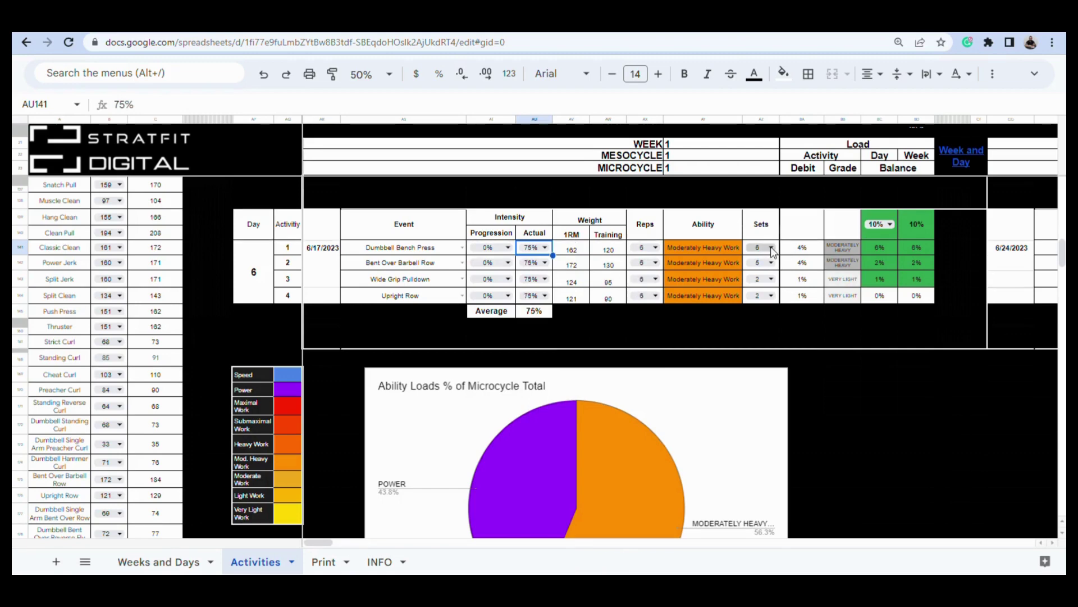
- Set the day 6 sets to 4 for both Dumbbell Bench Press and Bent Over Barbell Row
click(772, 248)
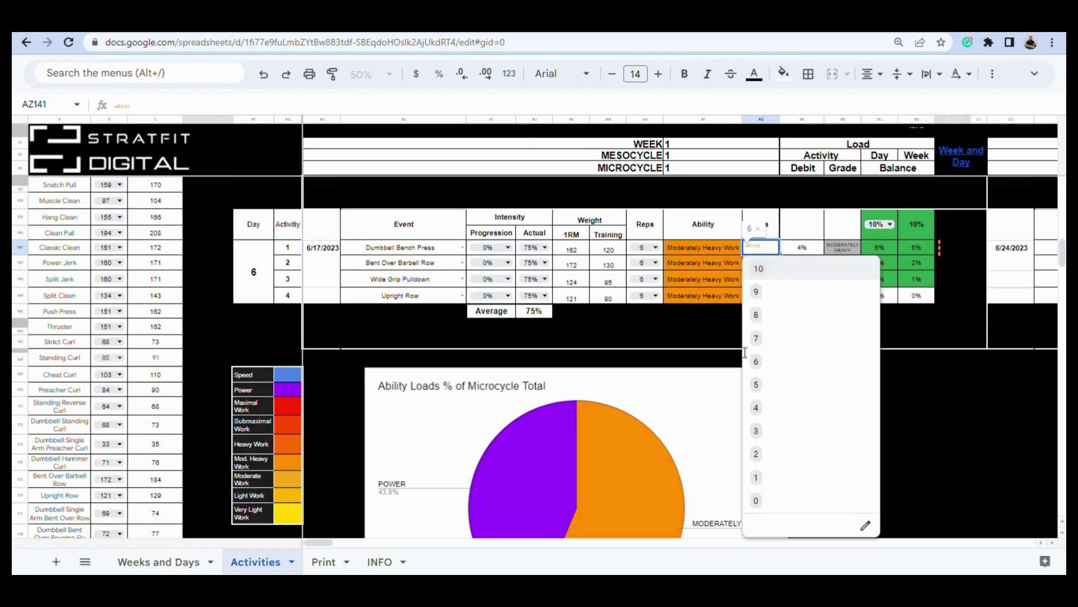
click(764, 412)
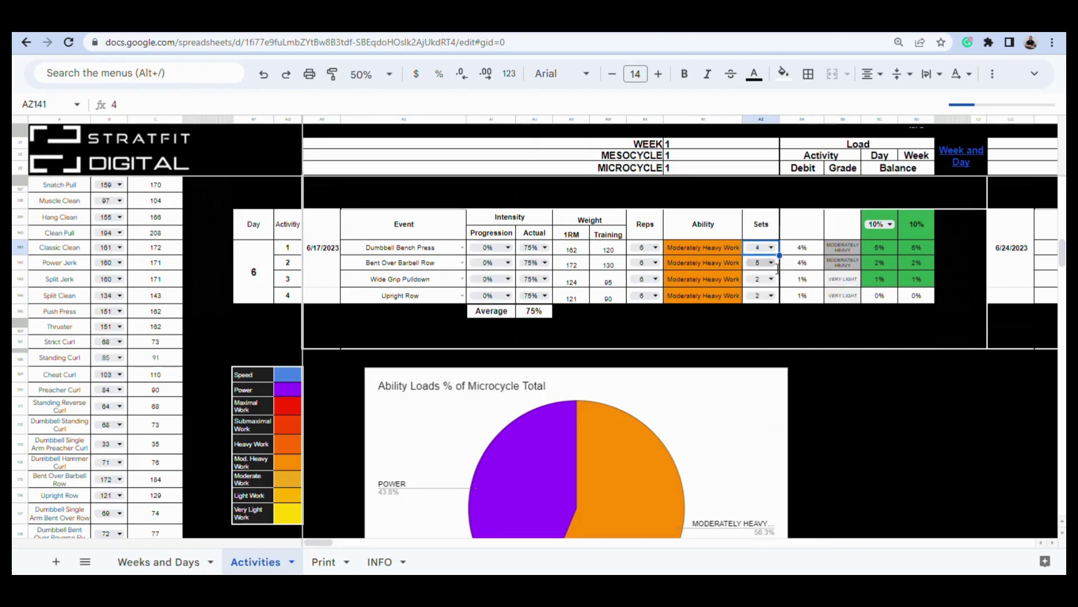
click(774, 263)
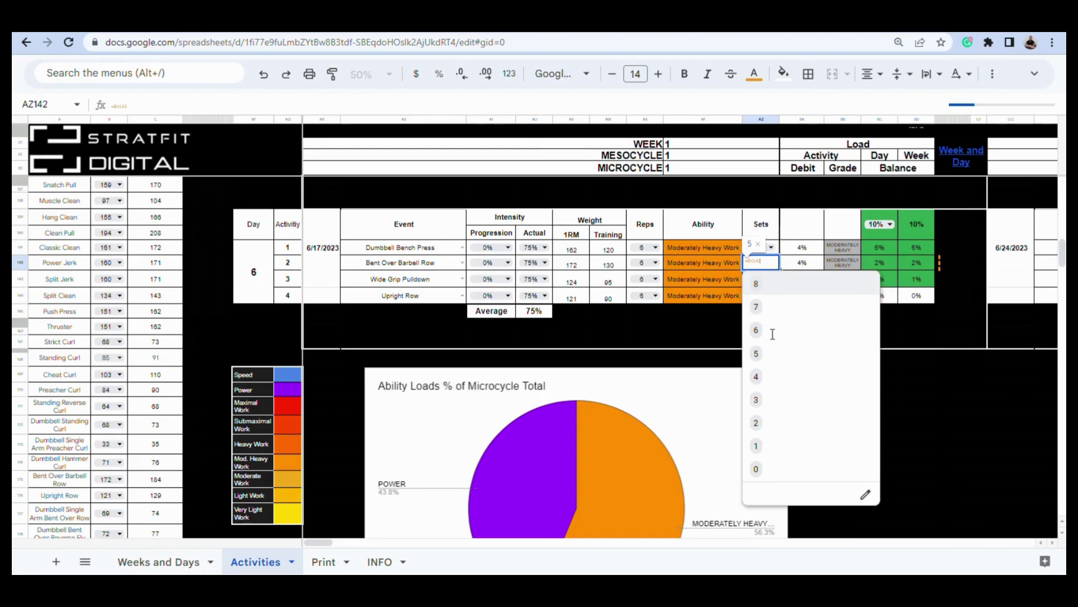
click(762, 380)
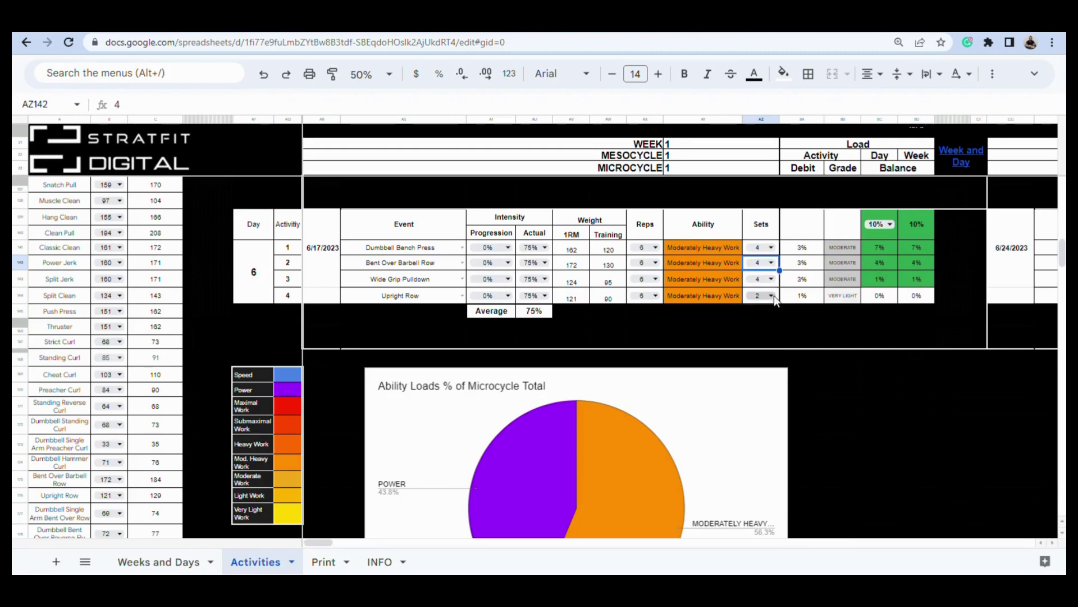
- Set the day 6 sets to 3 for both Wide Grip Pulldown and Upright Row
click(773, 295)
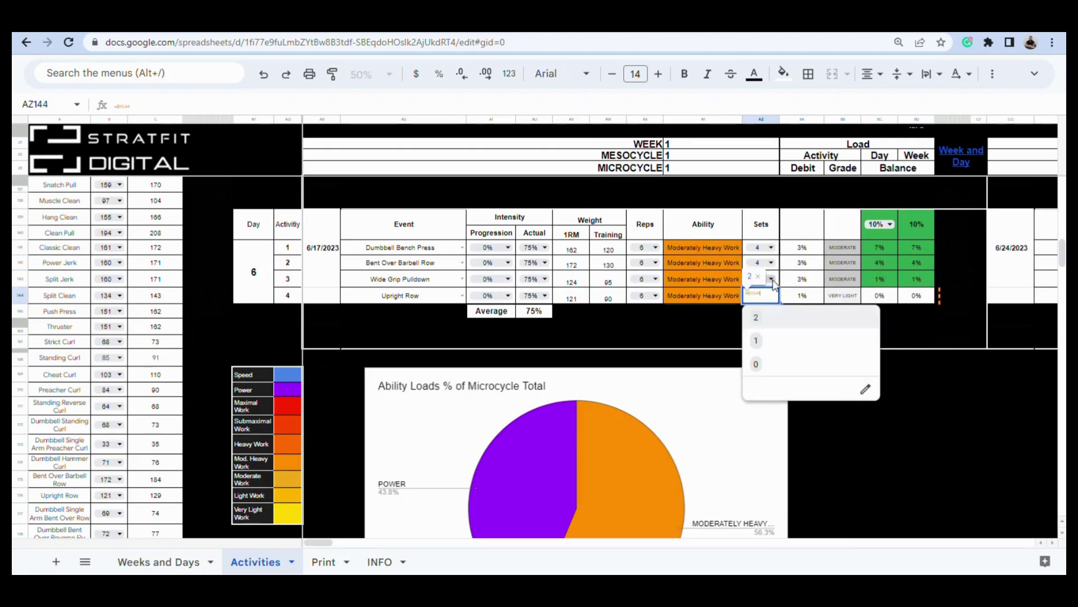
click(772, 278)
click(757, 373)
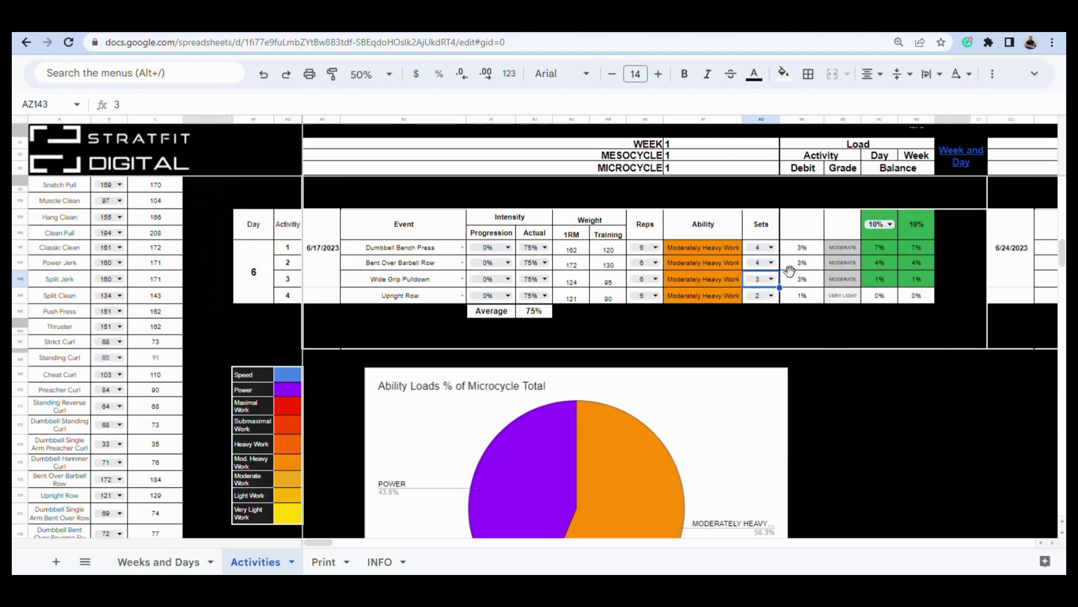
double_click(775, 298)
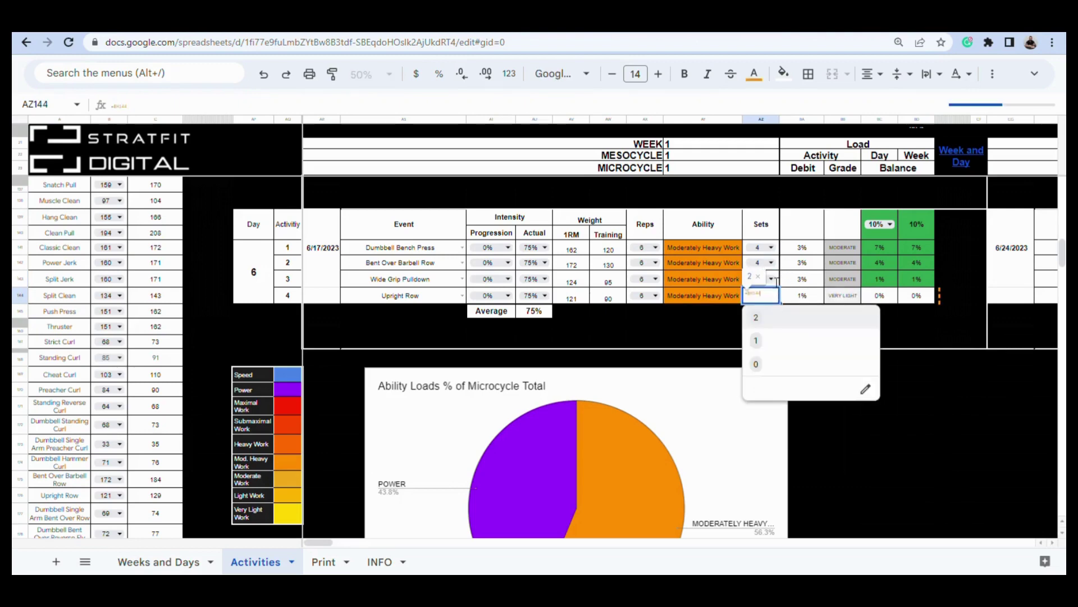
click(789, 277)
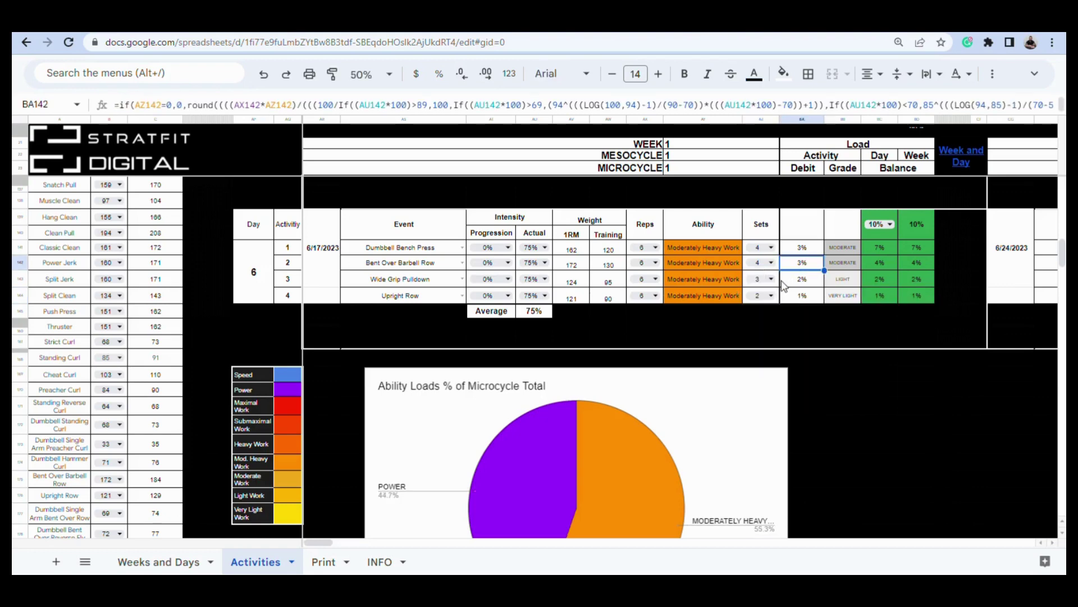
double_click(776, 298)
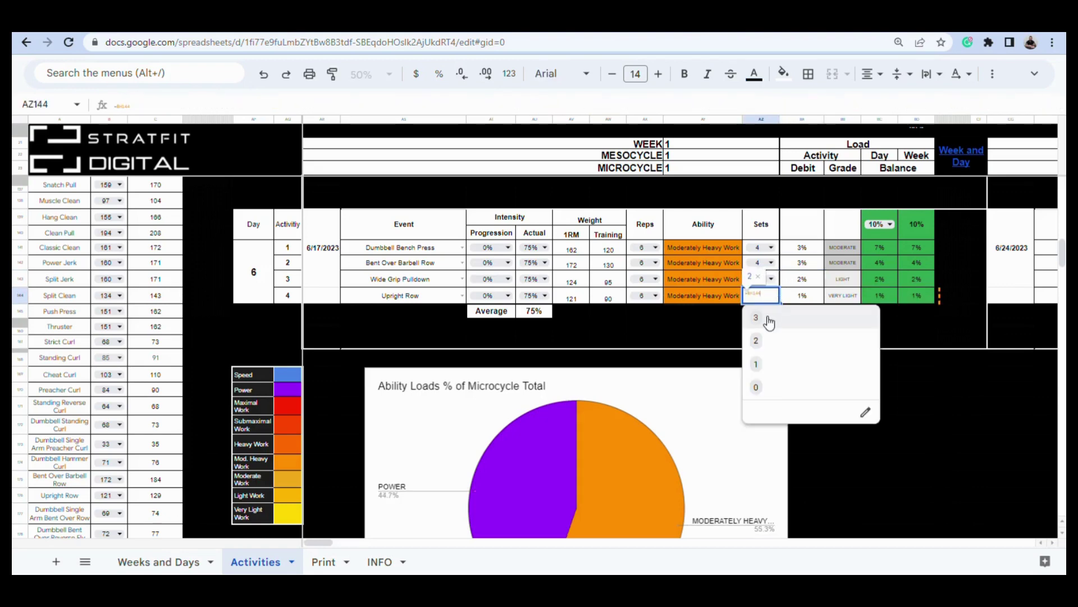
click(770, 318)
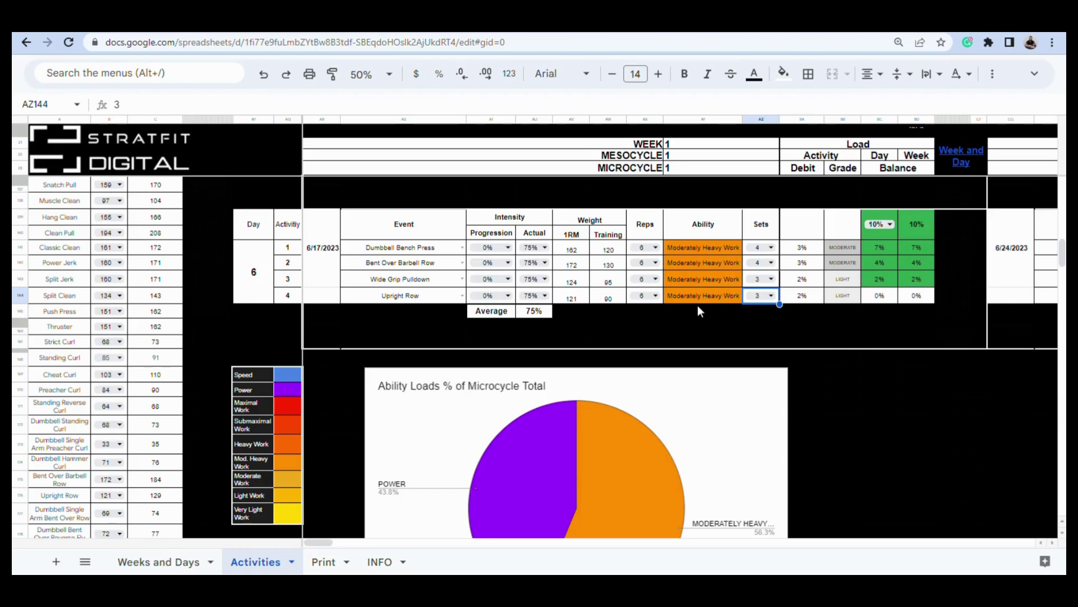
- Follow the link back to the Weeks and Days sheet and examine Week 1's daily load chart and ability loads pie chart
scroll(699, 311, down, 1)
scroll(699, 310, down, 3)
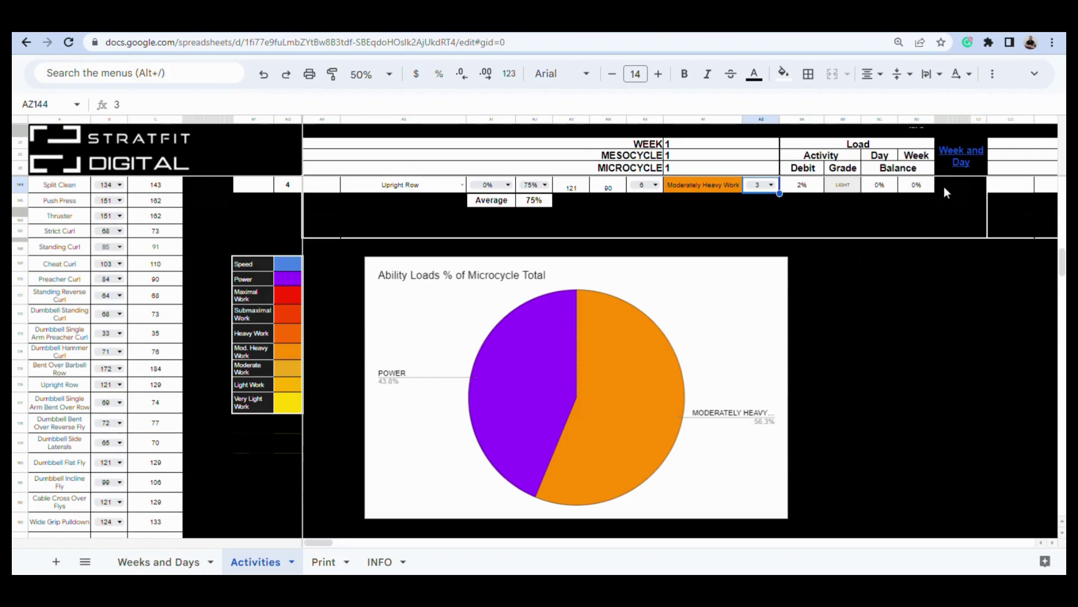
click(966, 153)
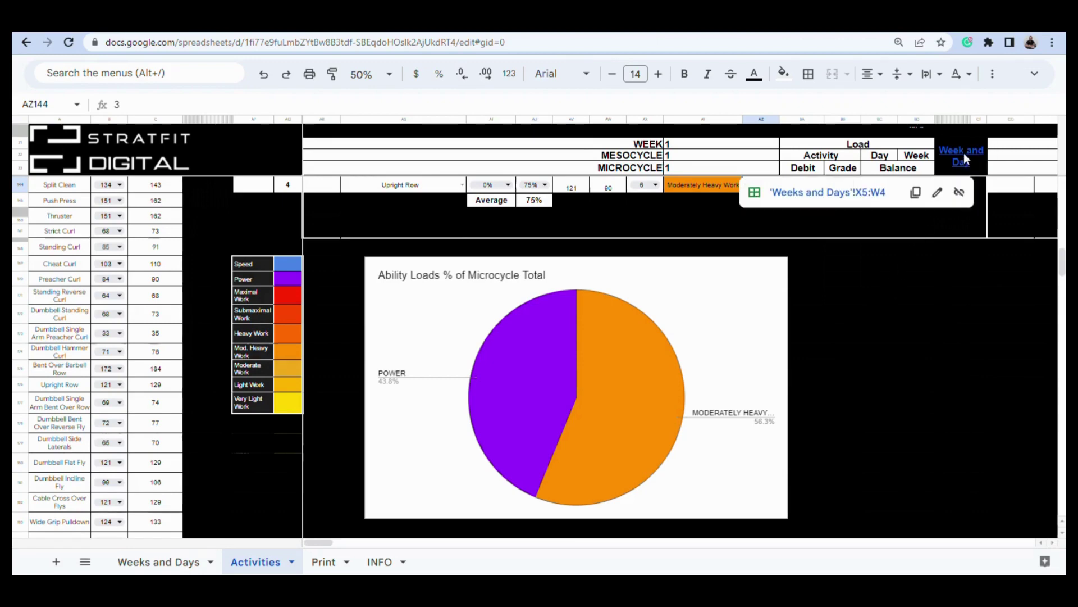
click(872, 194)
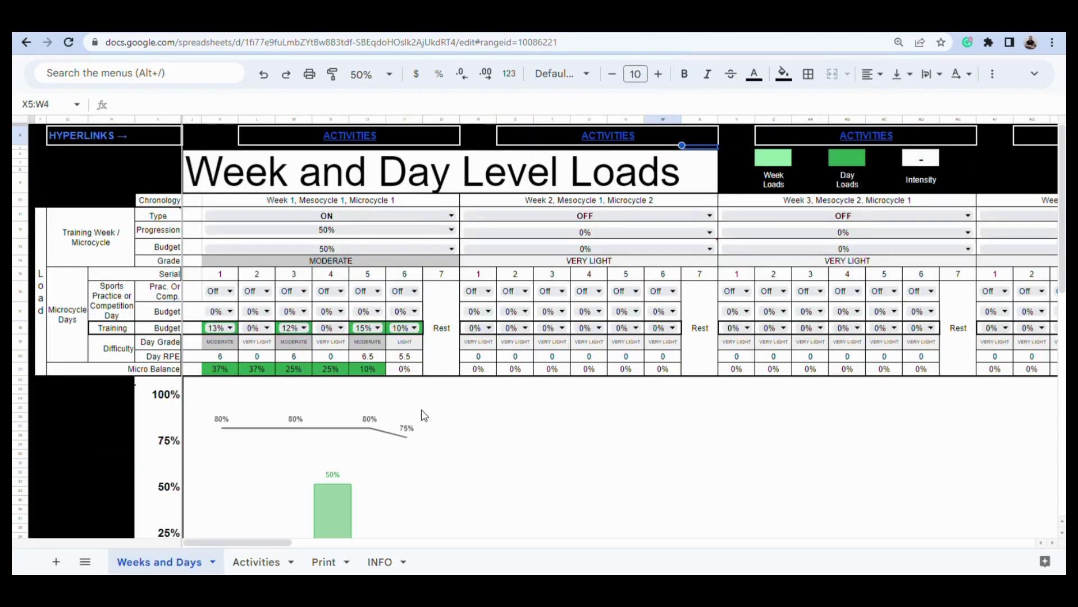
scroll(423, 415, down, 3)
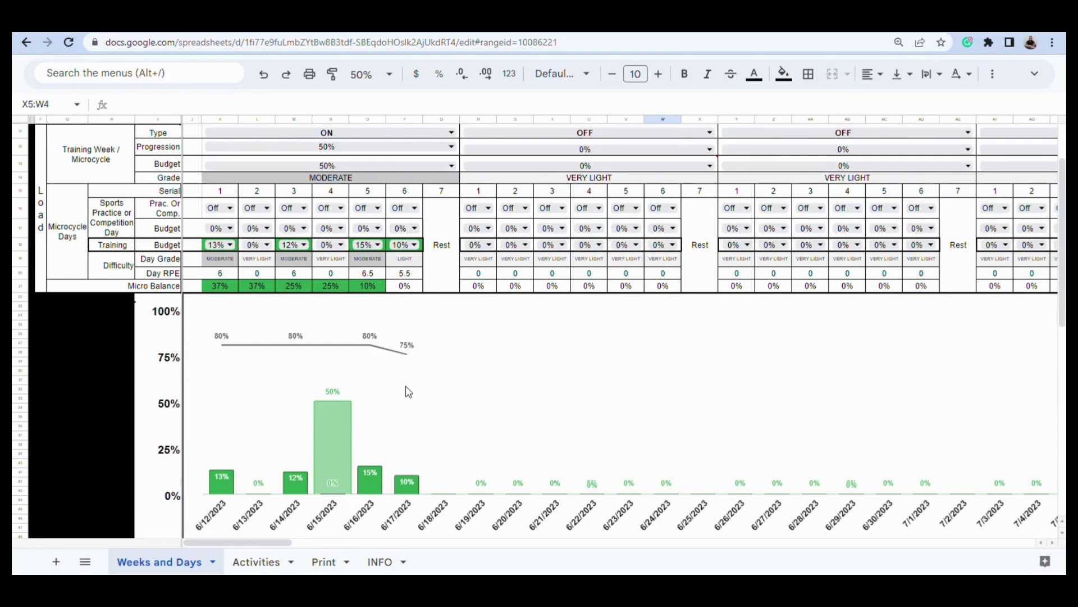
scroll(409, 391, down, 8)
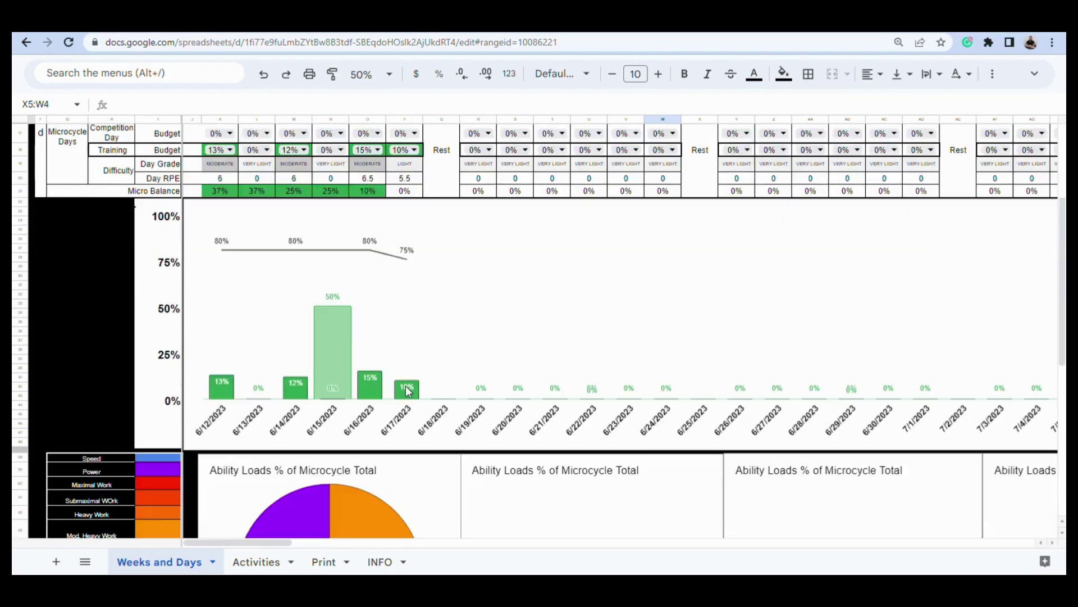
scroll(408, 391, down, 1)
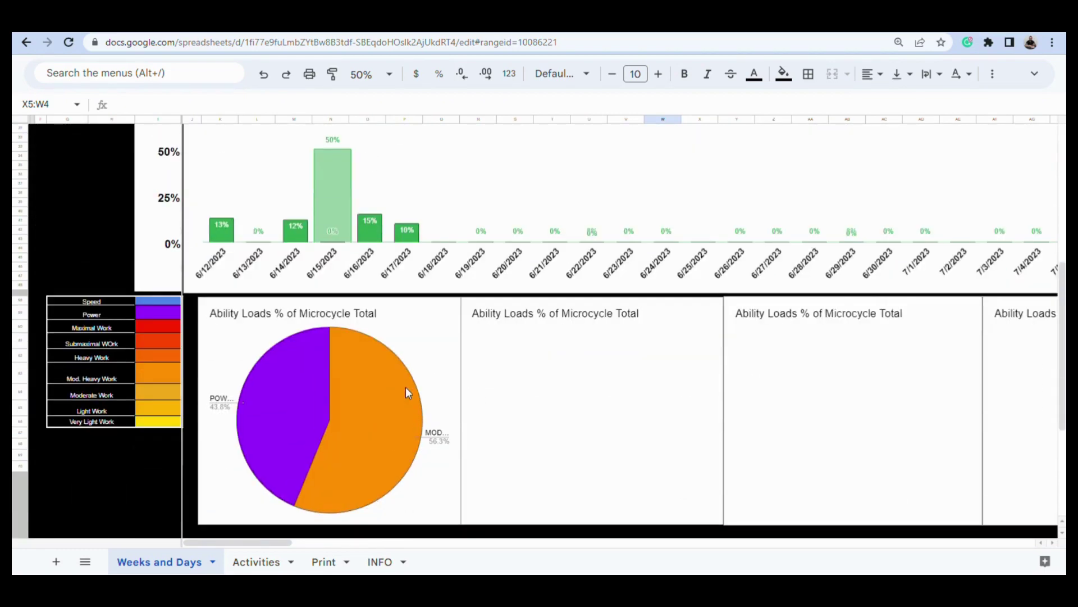